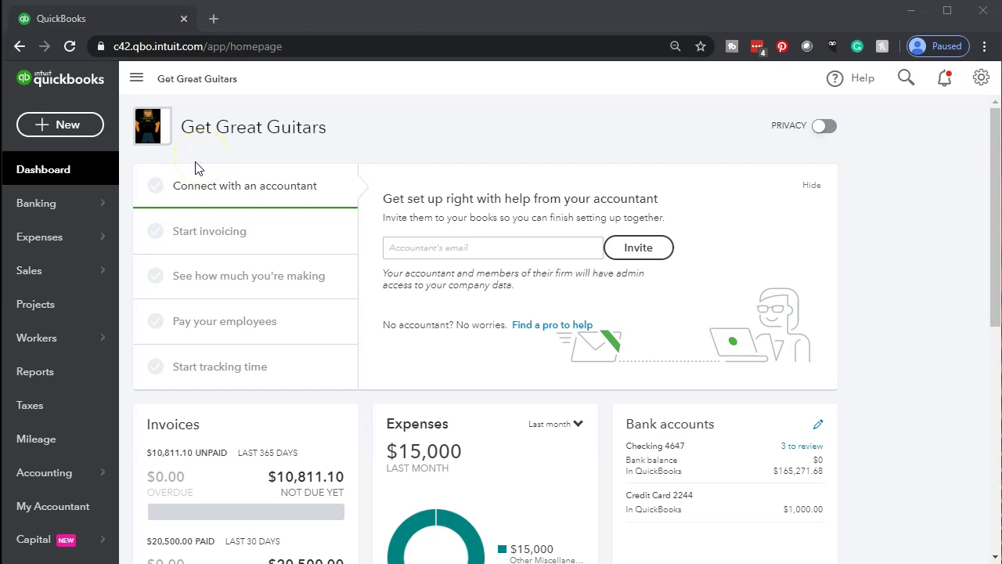
- Run the Balance Sheet report for the period 01/01/2020 to 12/31/2020
left_click(73, 376)
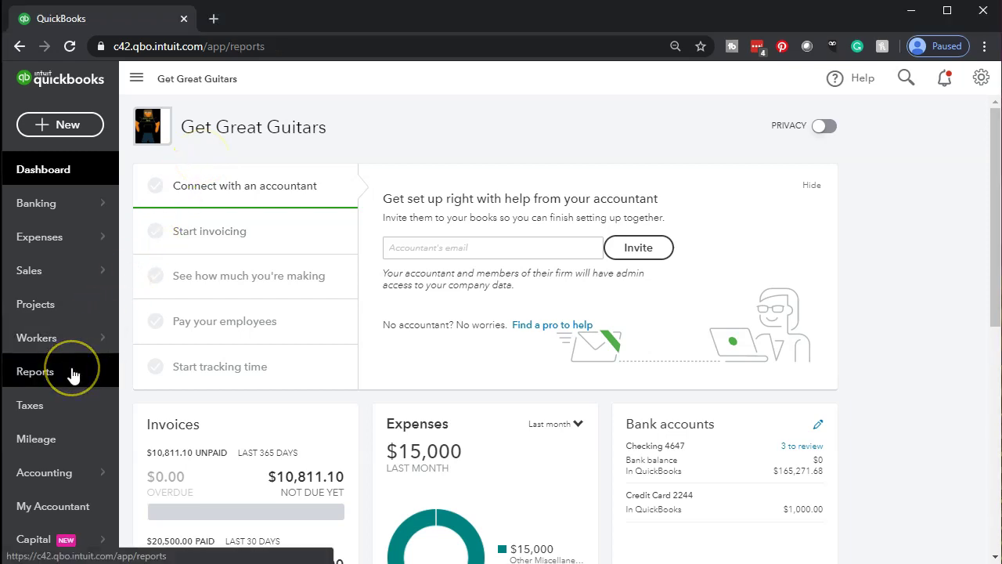
left_click(50, 444)
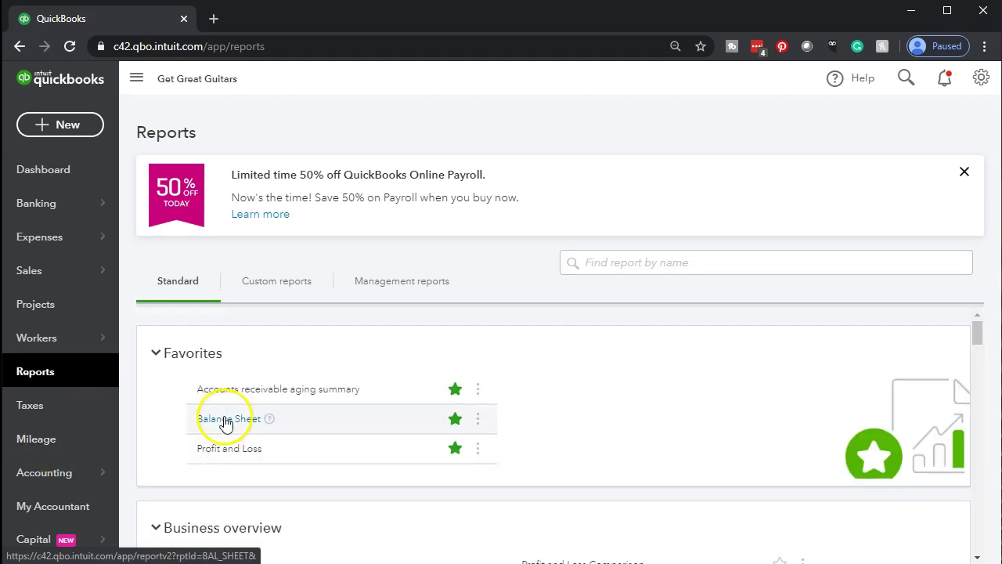
left_click(225, 423)
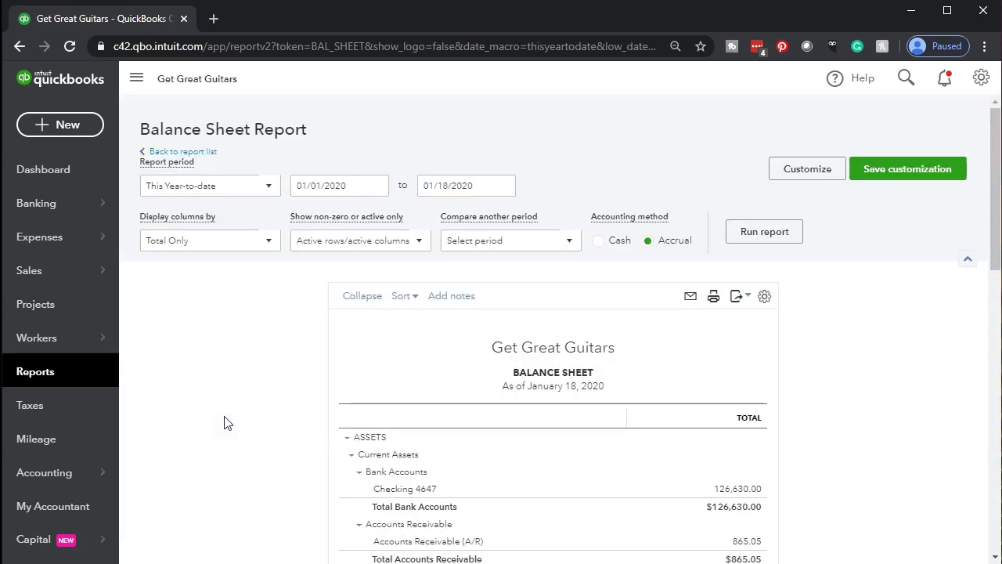
left_click_drag(478, 185, 365, 167)
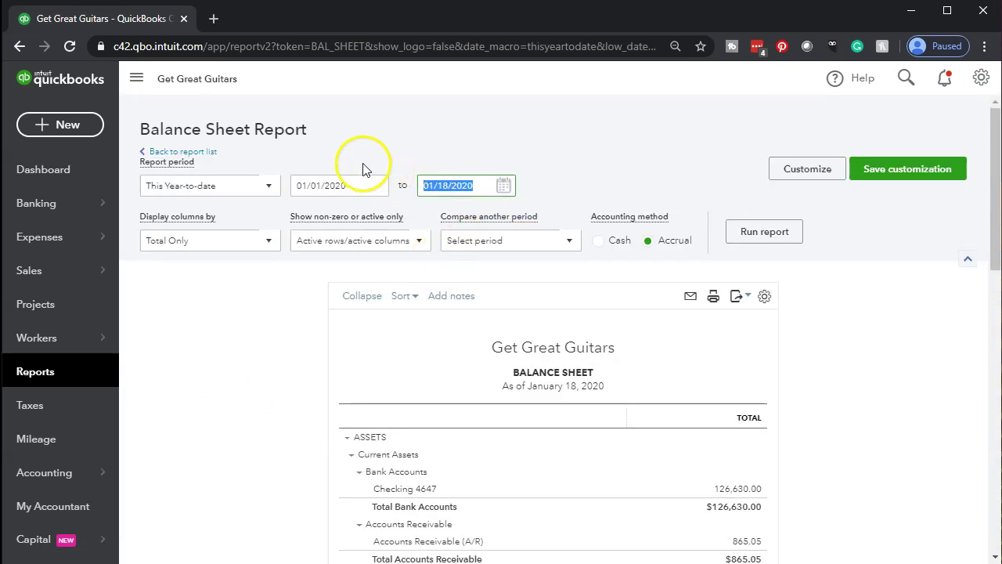
type("12/31/2020")
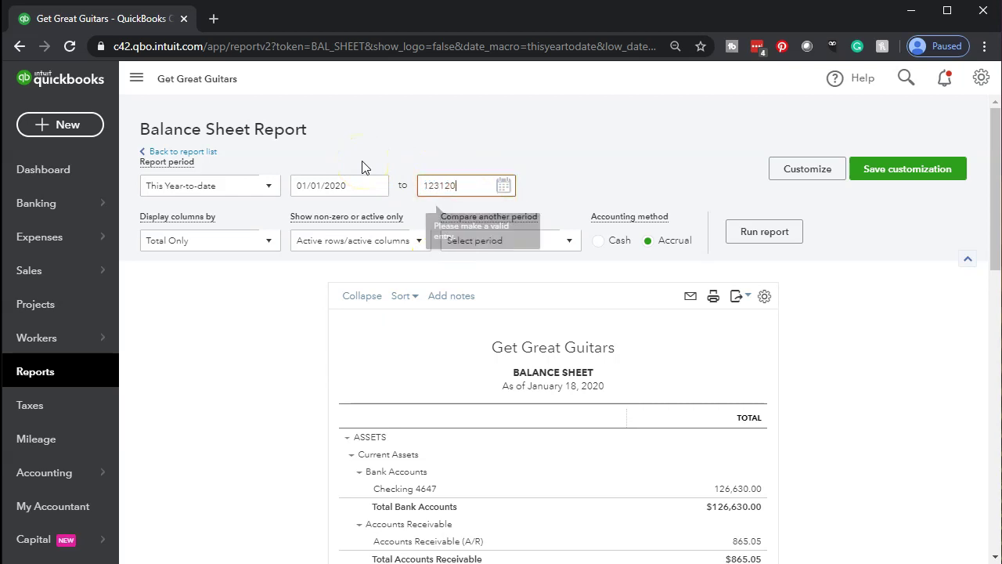
left_click(761, 235)
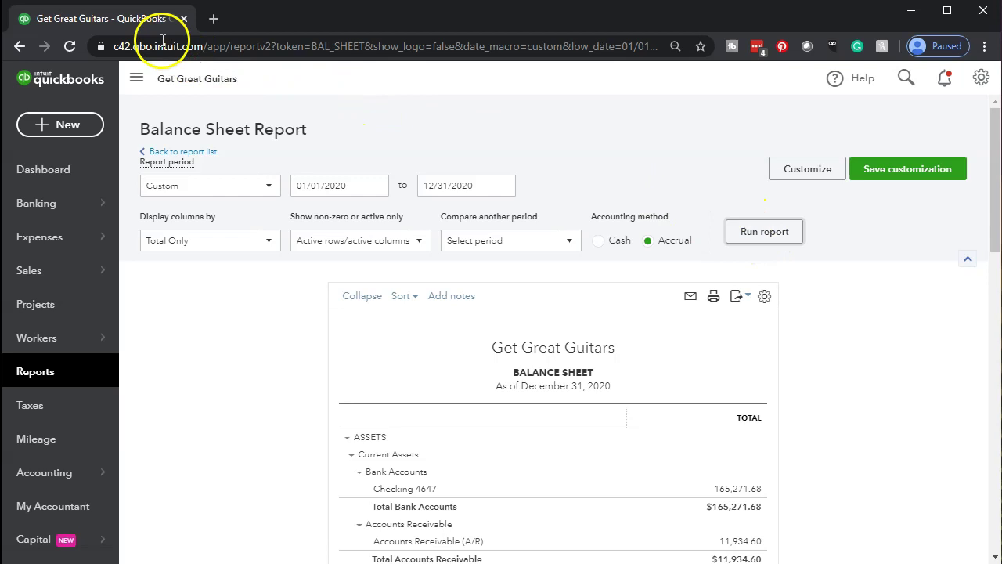
- Duplicate the Balance Sheet report into a second browser tab and return to the original one
right_click(136, 18)
left_click(155, 71)
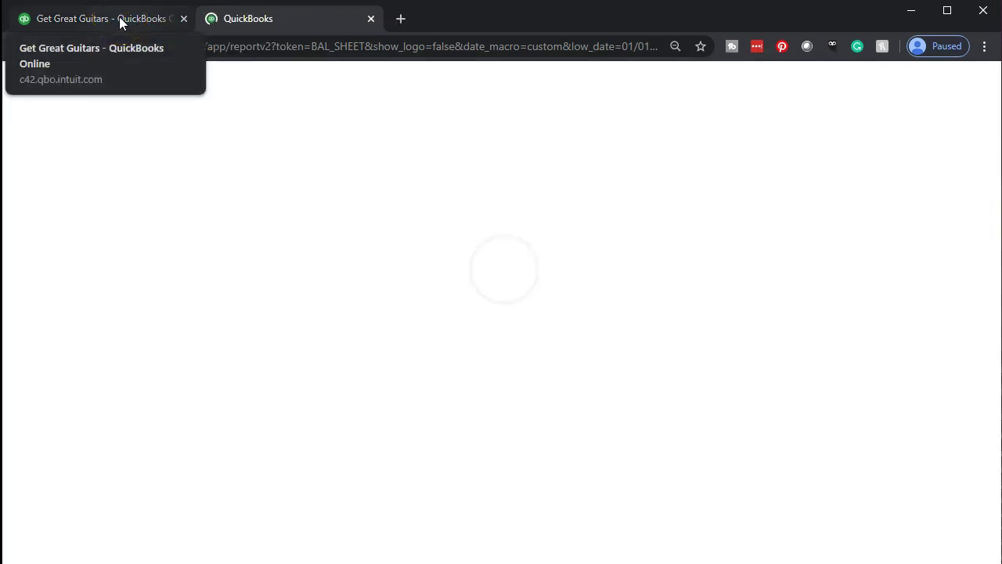
left_click(120, 22)
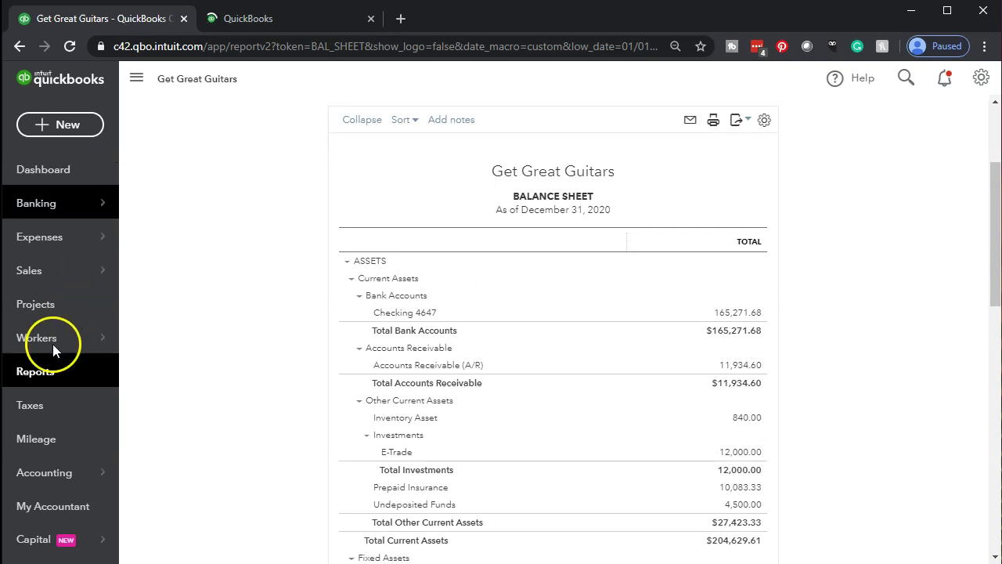
- Run the Profit and Loss report for the period 04/01/2020 to 04/30/2020
left_click(37, 373)
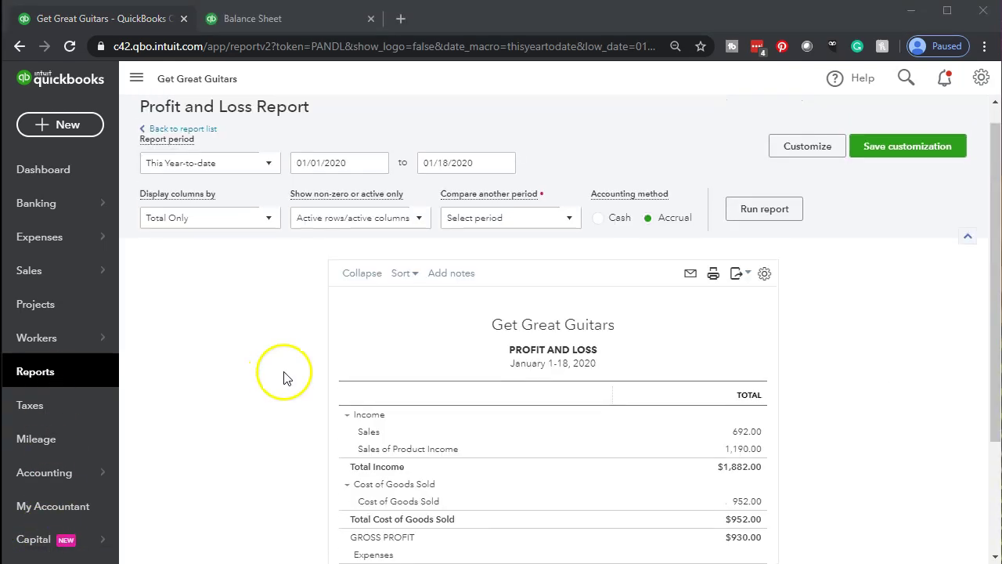
scroll(284, 378, "up", 2)
left_click(336, 185)
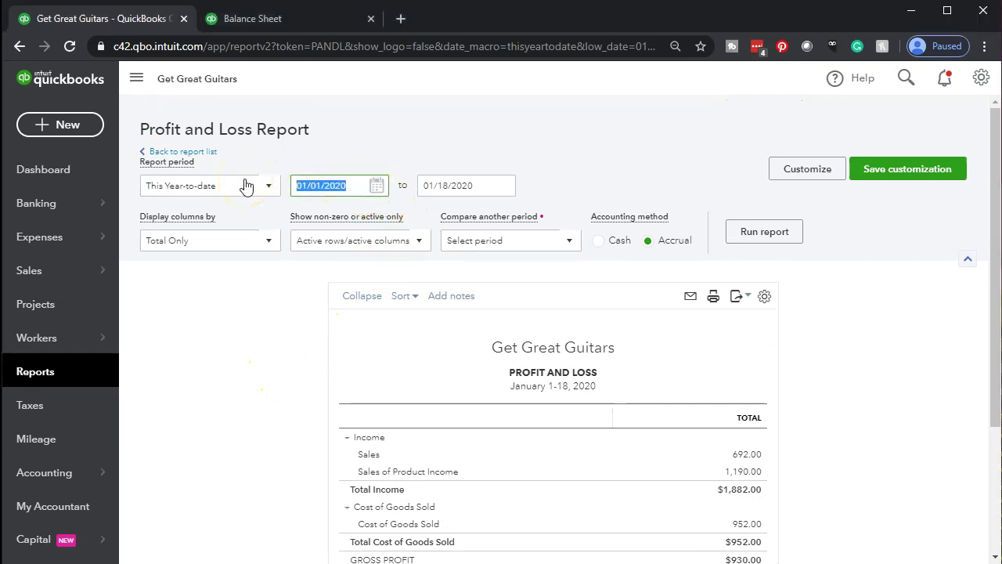
type("04")
type("/01/")
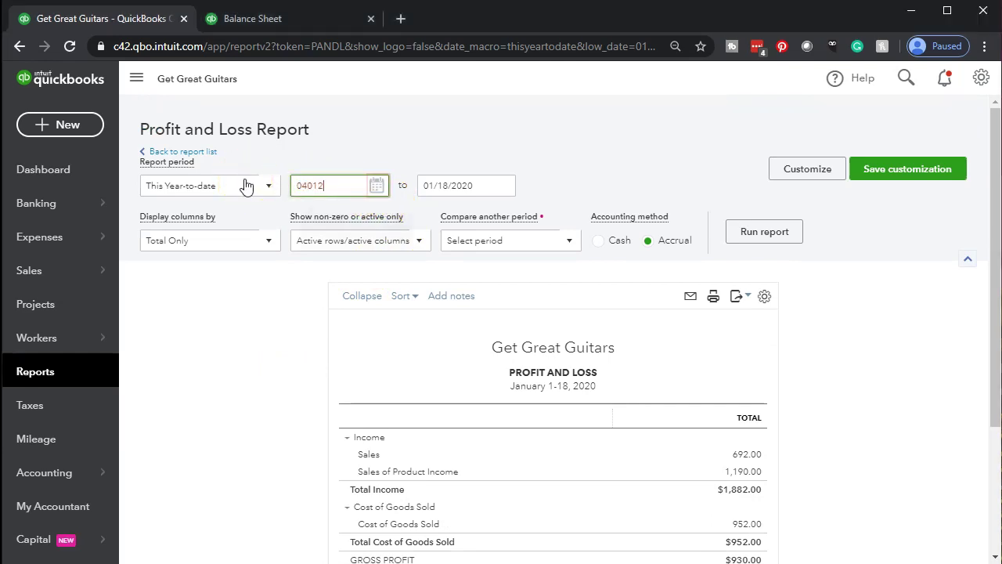
key("Tab")
type("04")
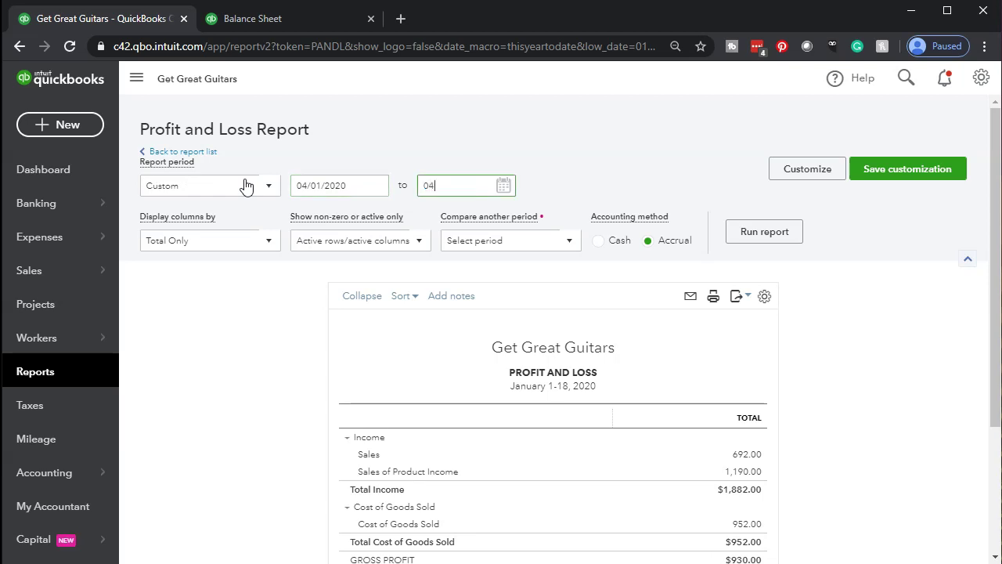
type("/30/")
key("Tab")
left_click(759, 235)
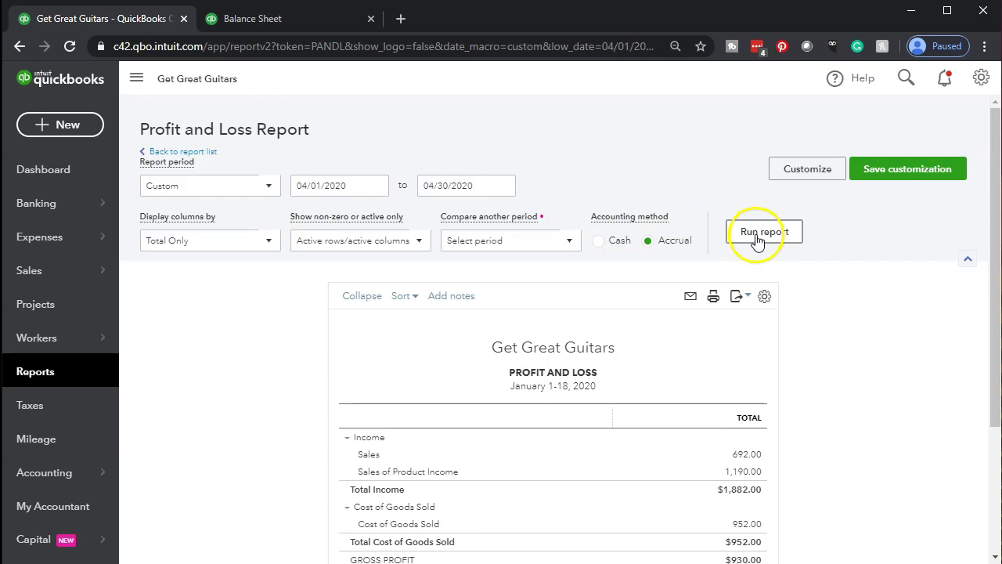
- Duplicate the Profit and Loss browser tab and bring up the bank transactions awaiting review in the copy, with the navigation hidden
right_click(128, 19)
left_click(164, 77)
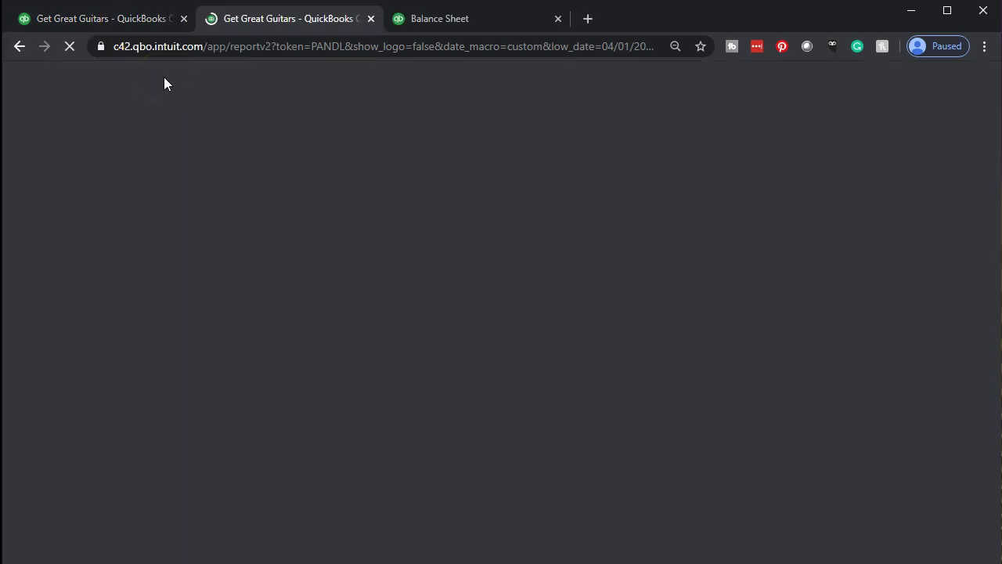
left_click(41, 207)
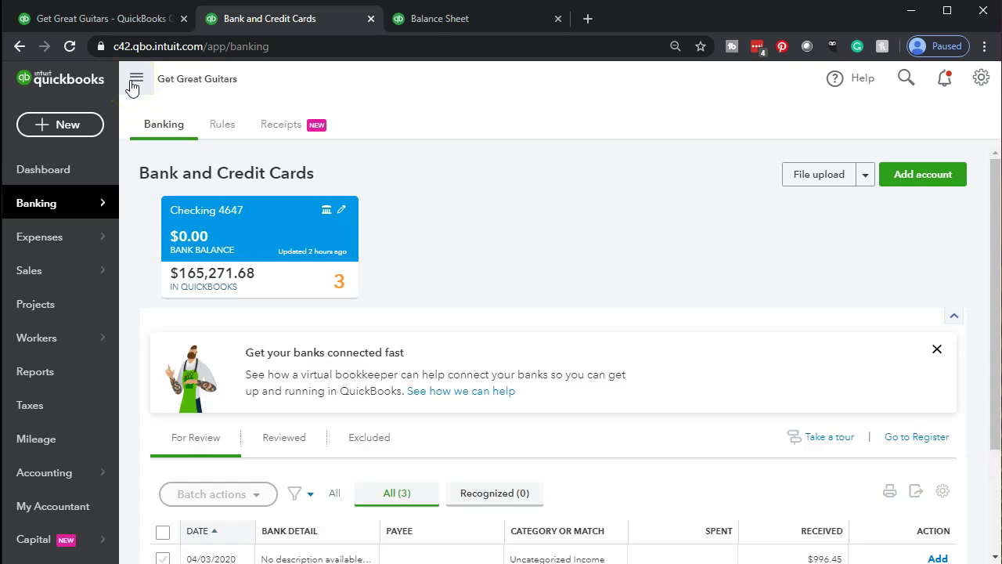
left_click(133, 86)
scroll(396, 429, "down", 2)
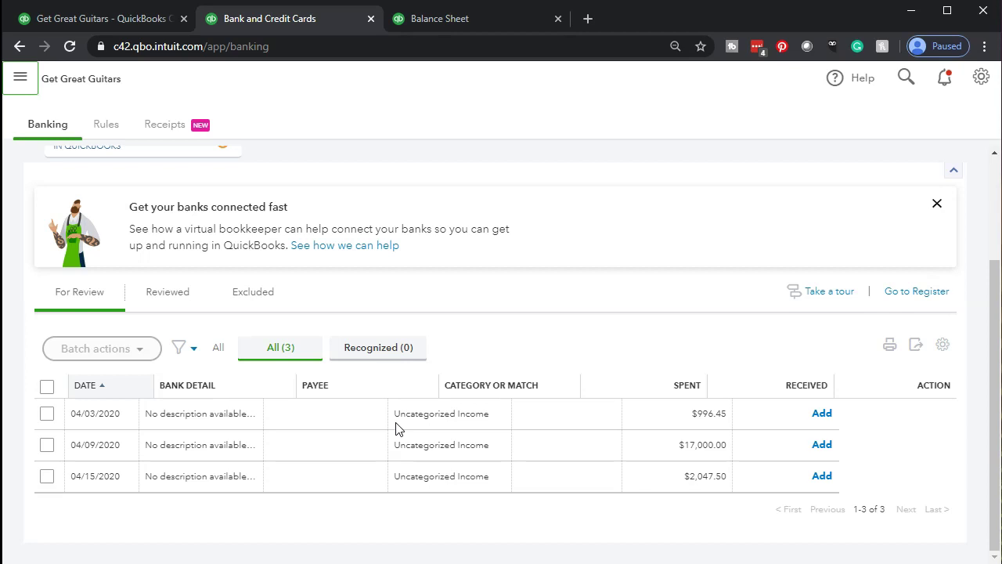
left_click(561, 442)
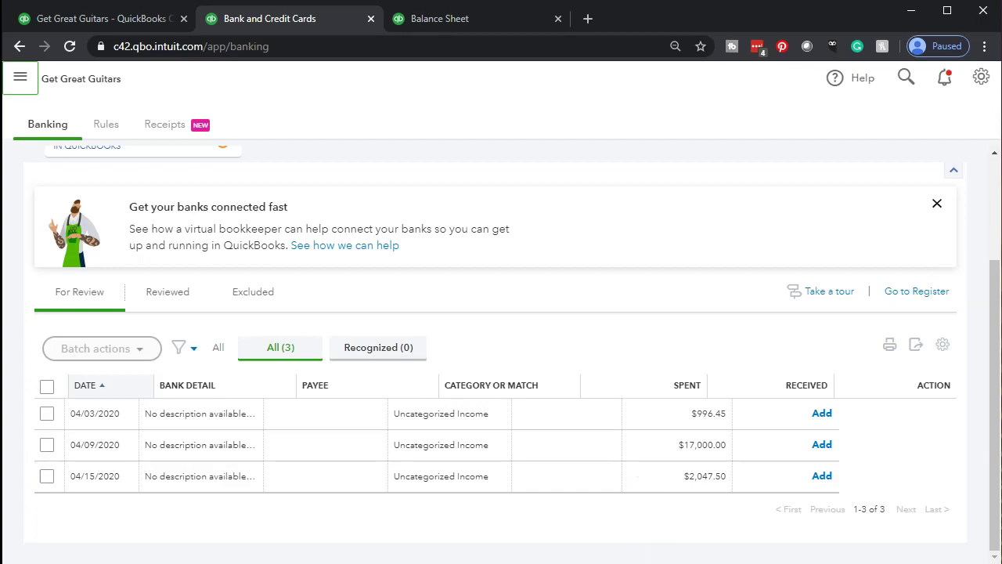
- Switch to QuickBooks Desktop to examine the customer workflow on the home page, and return to QuickBooks Online
key("alt+Tab")
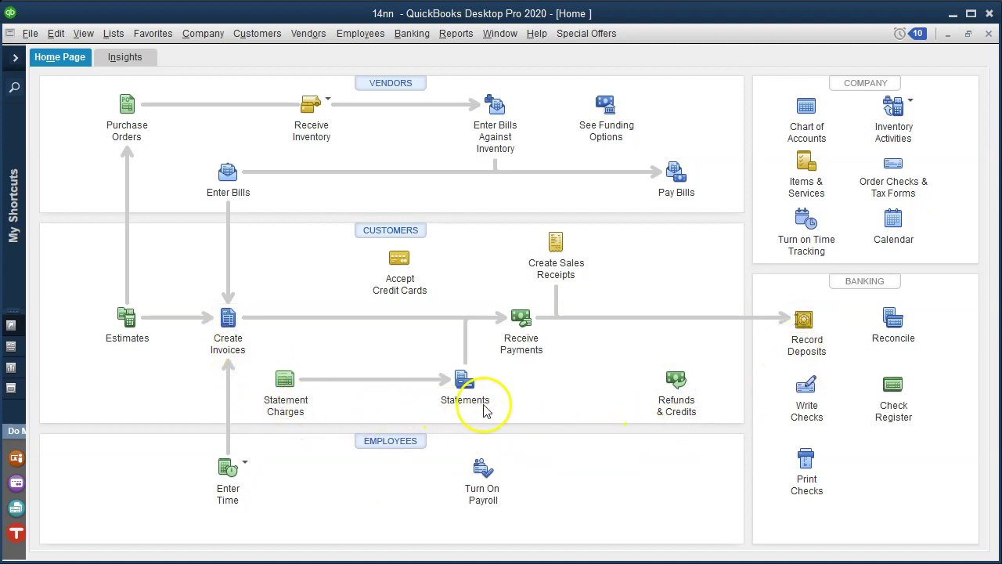
left_click(523, 353)
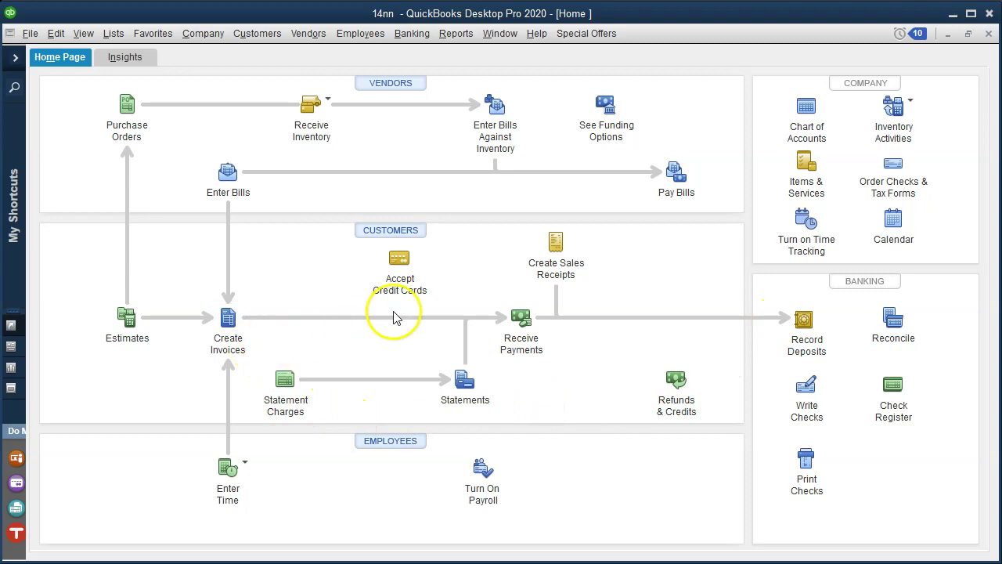
left_click(950, 17)
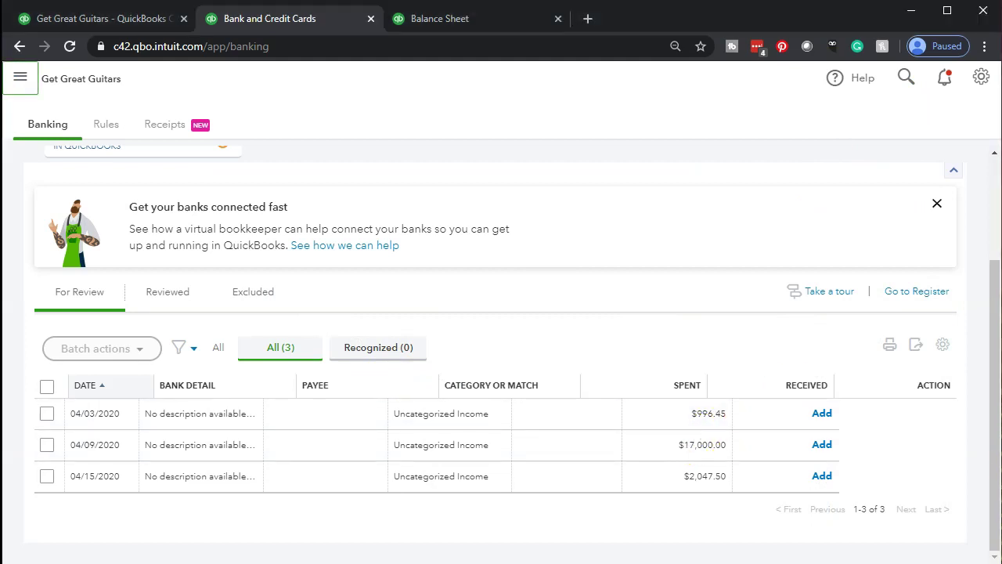
key("alt+Tab")
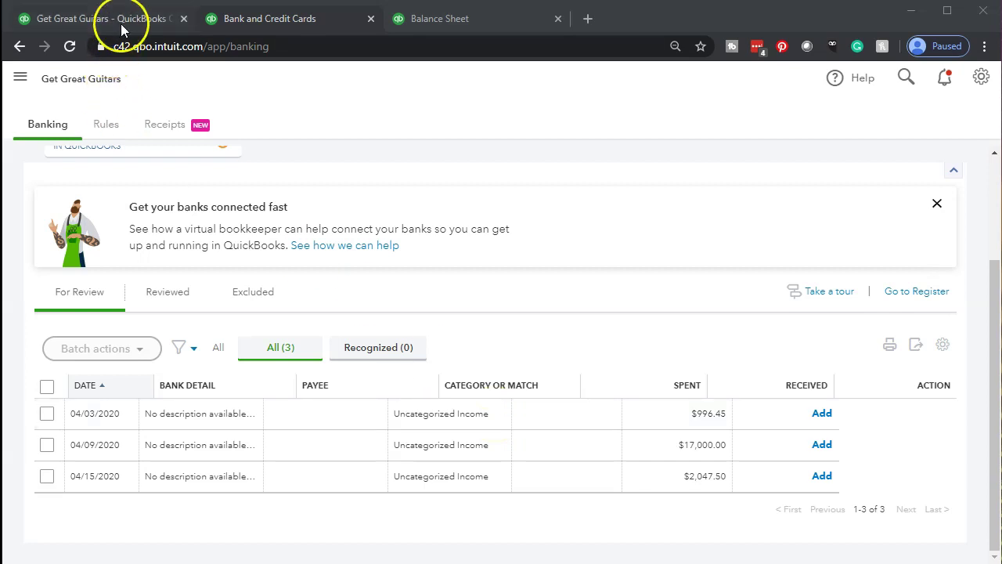
- Show the navigation again and start a new invoice for the customer Anderson Guitars
left_click(22, 85)
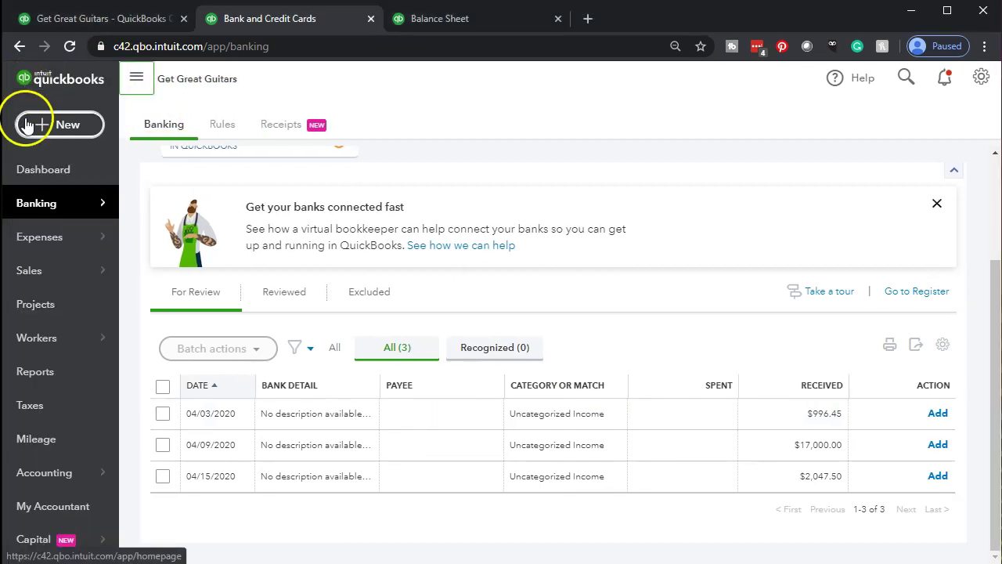
left_click(62, 137)
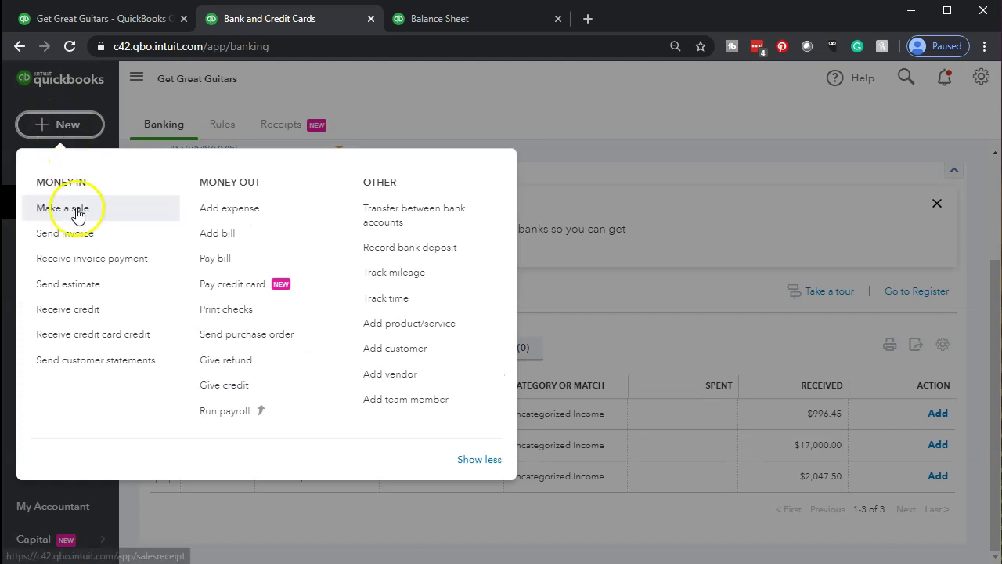
left_click(75, 235)
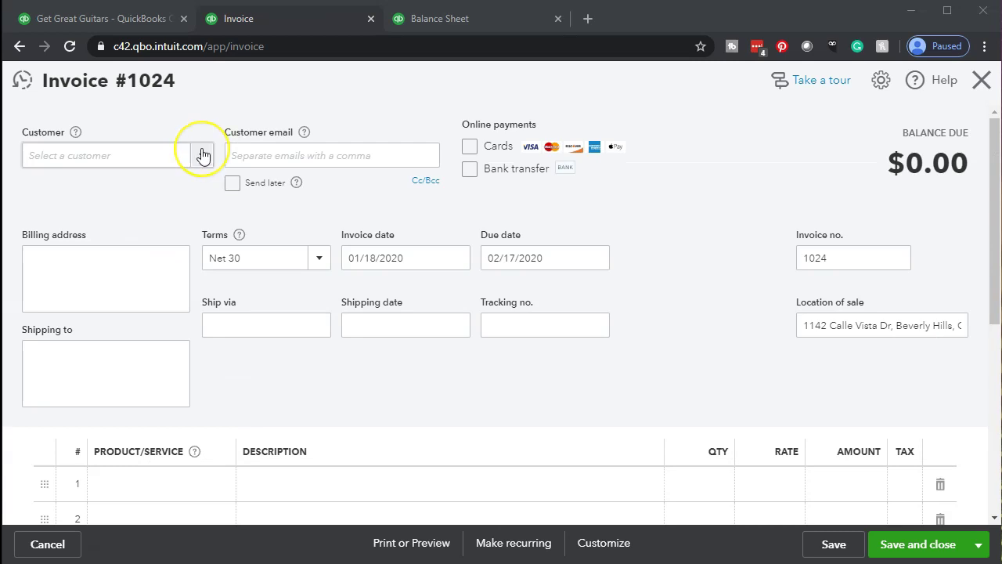
left_click(201, 155)
left_click(126, 213)
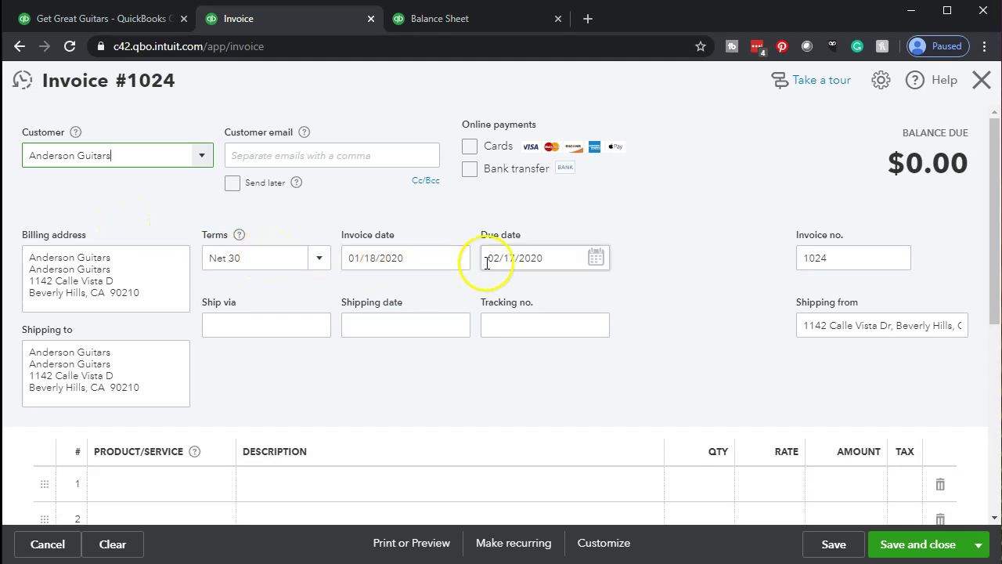
- Set the invoice date to 04/01/2020
left_click(428, 255)
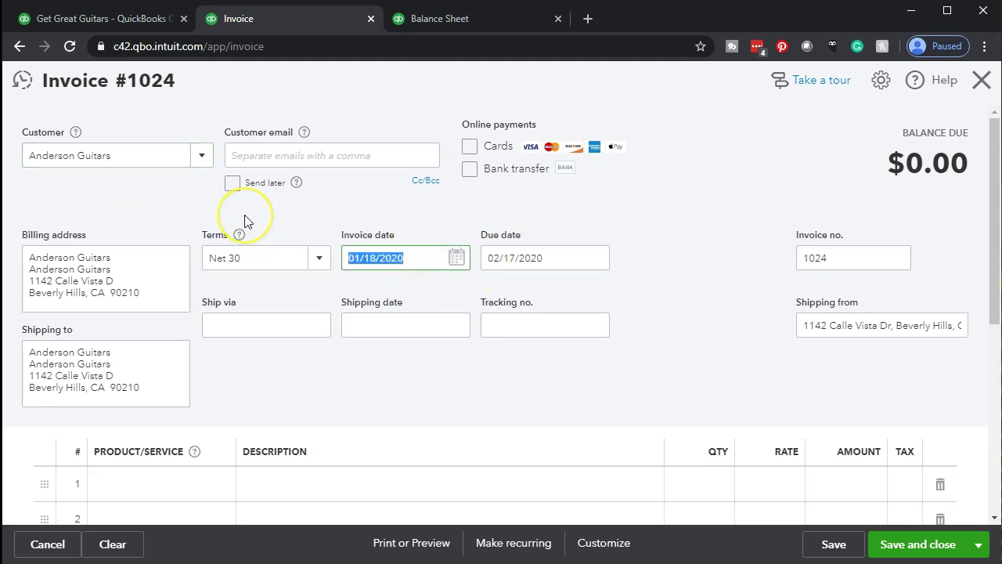
type("010120")
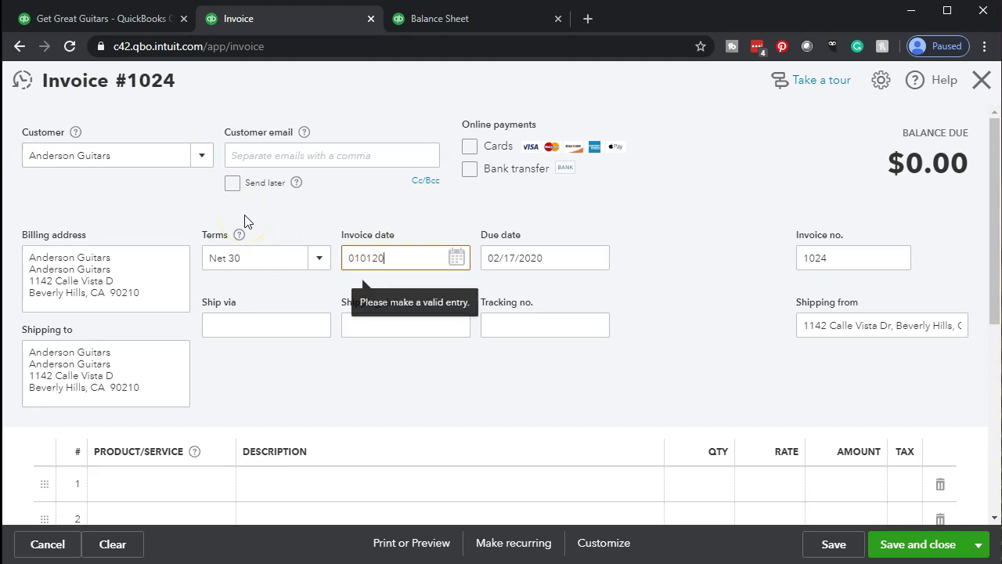
key("BackSpace")
key("BackSpace")
key("BackSpace")
key("BackSpace")
key("BackSpace")
key("BackSpace")
type("0")
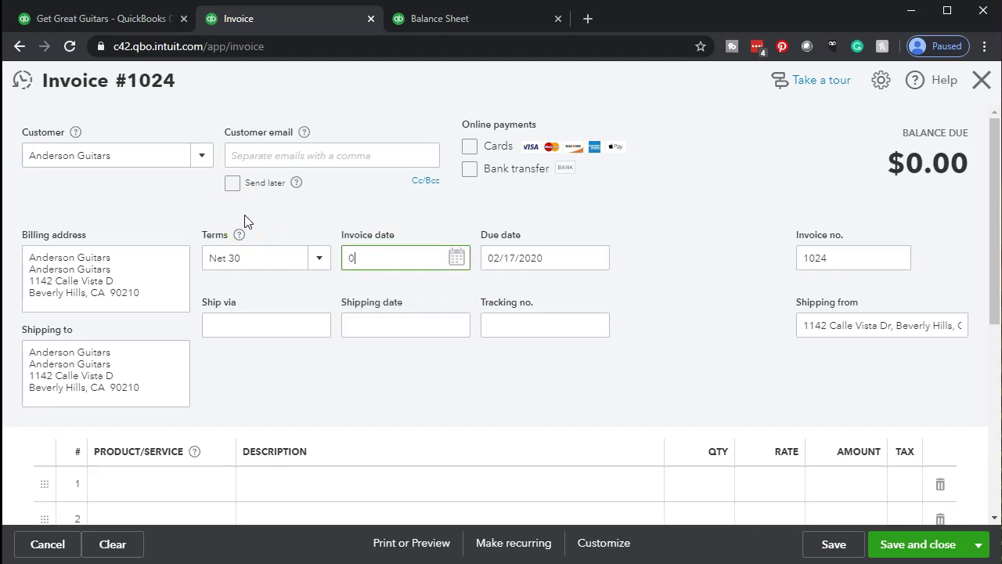
type("4/01/20")
key("Tab")
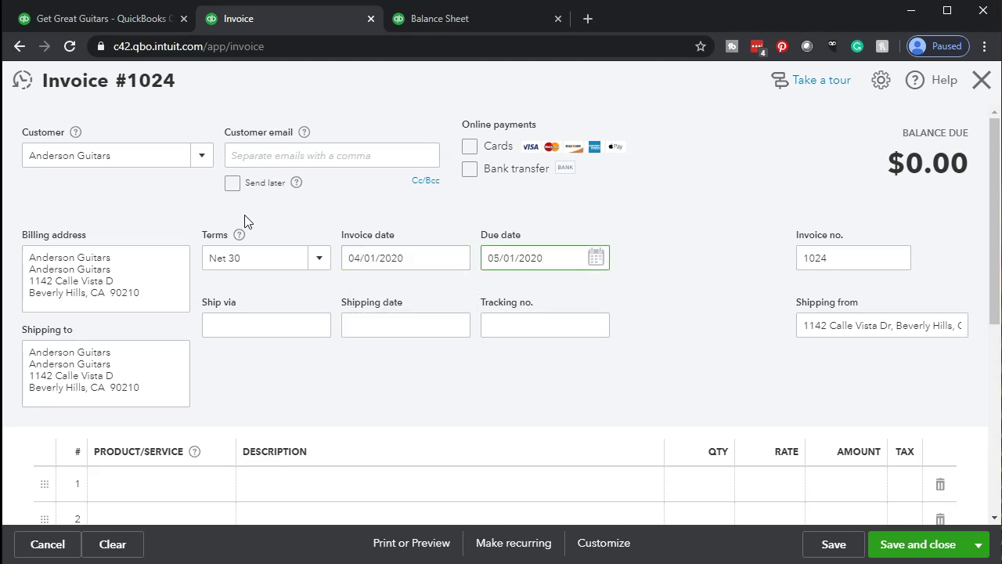
- Look at the available products and services for the first invoice line without choosing one
scroll(254, 288, "down", 2)
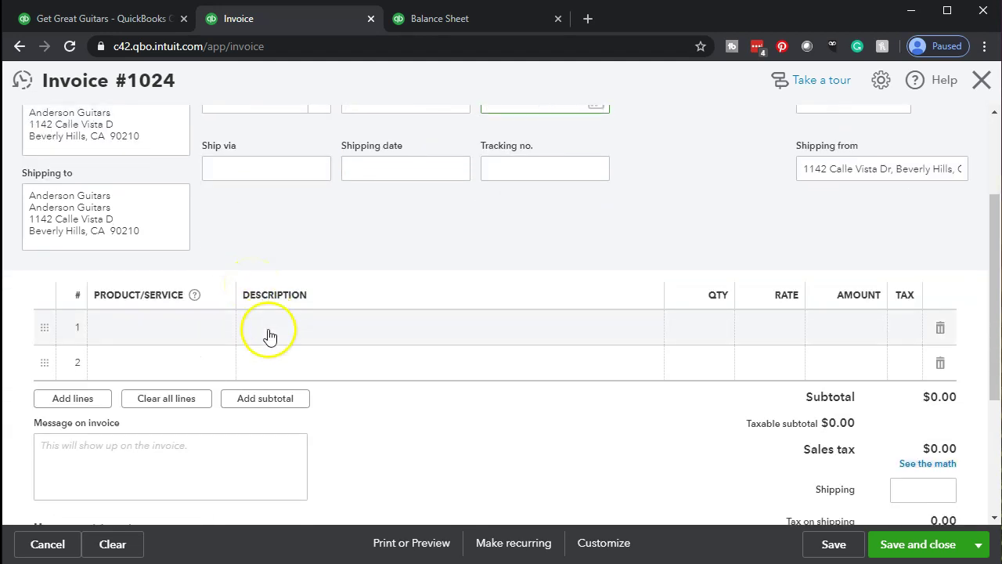
left_click(176, 330)
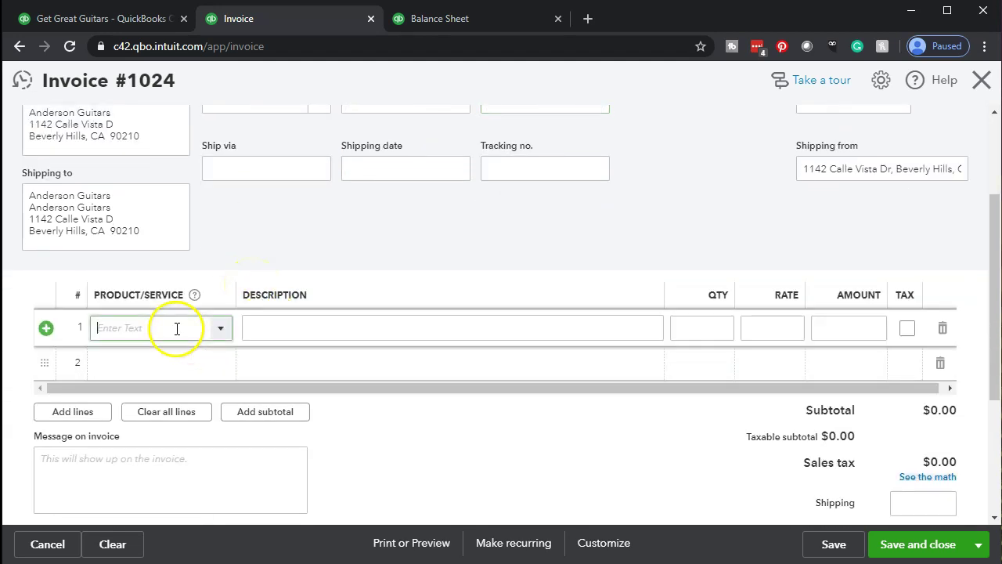
left_click(226, 337)
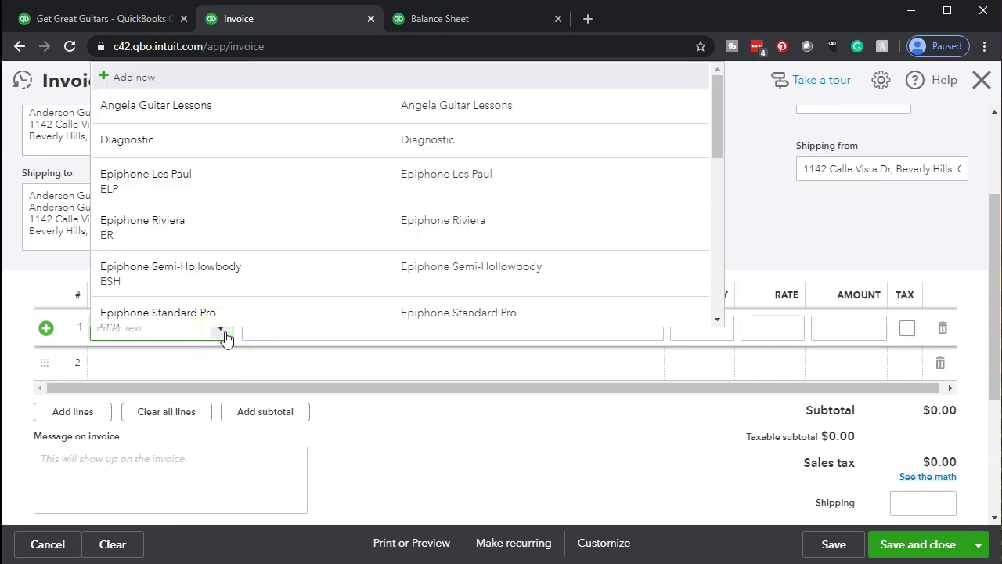
left_click(222, 333)
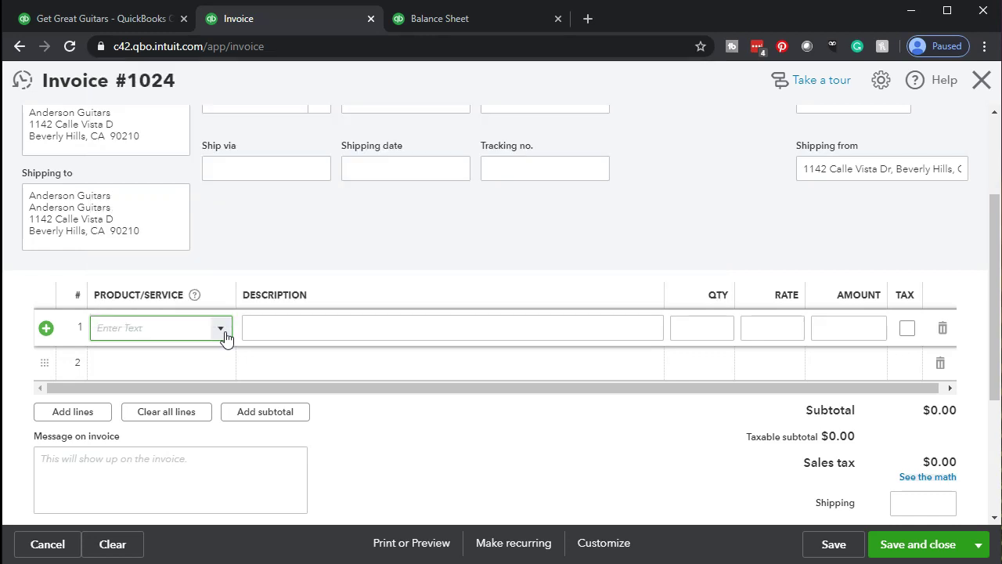
- Enter "Guitar" as the description of the first invoice line
left_click(287, 332)
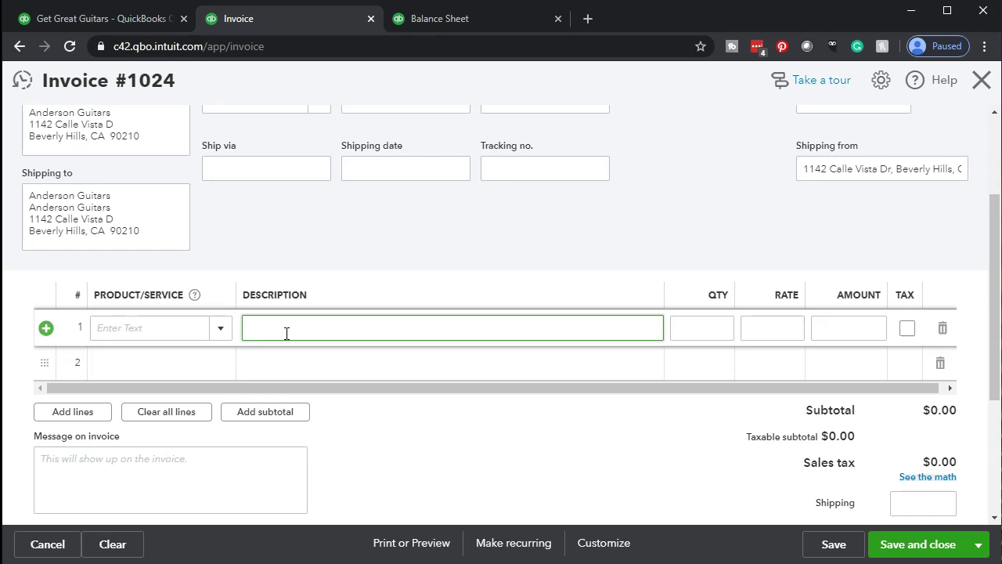
type("Guitar")
key("Tab")
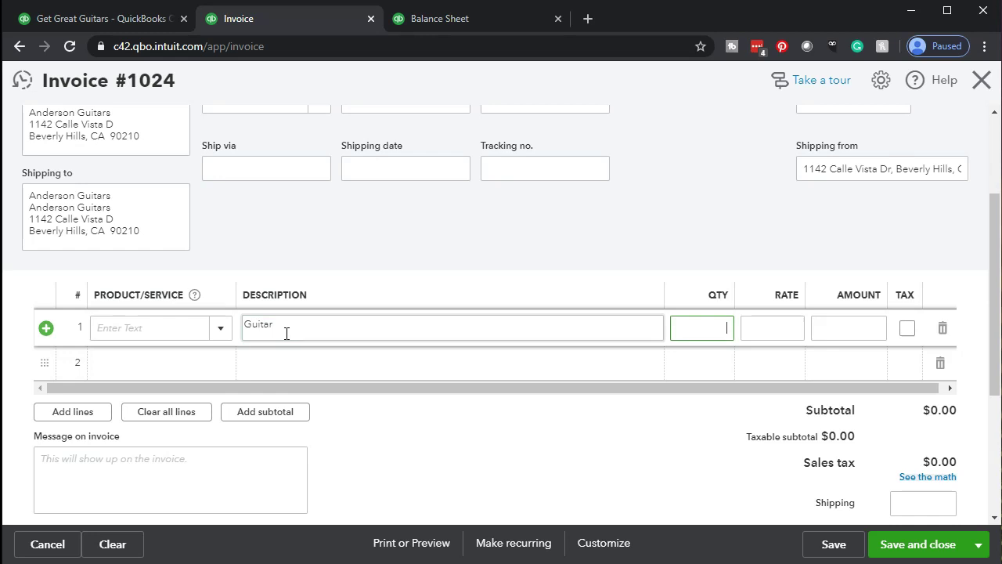
- Complete the Guitar line with quantity 1 and rate 910, and mark it as taxable
type("1")
key("Tab")
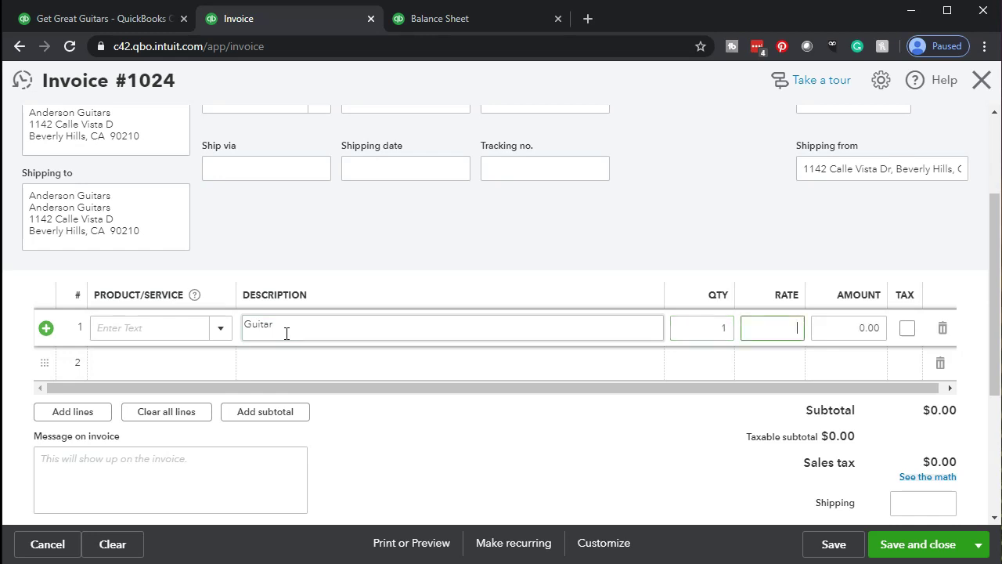
type("910")
key("Tab")
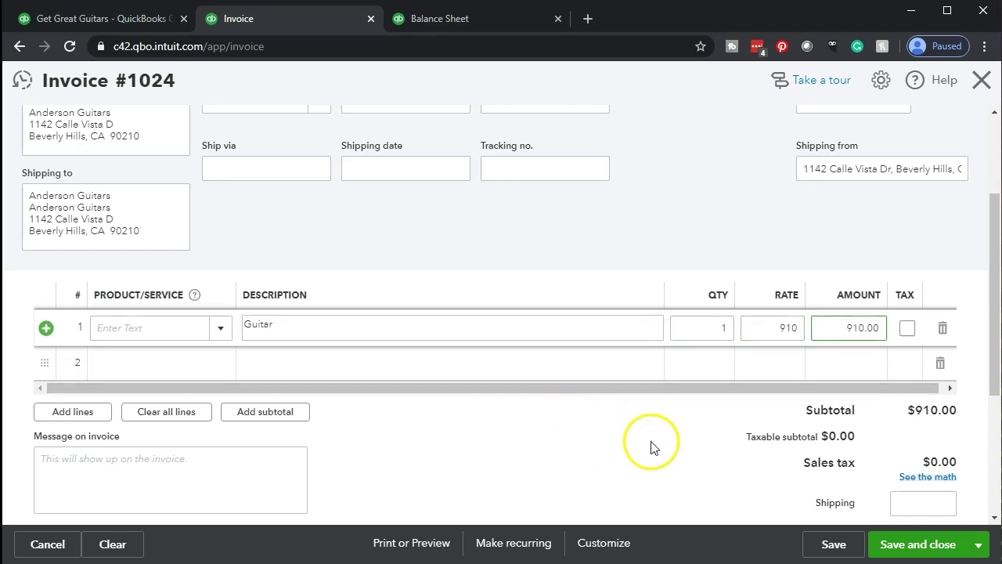
left_click(907, 329)
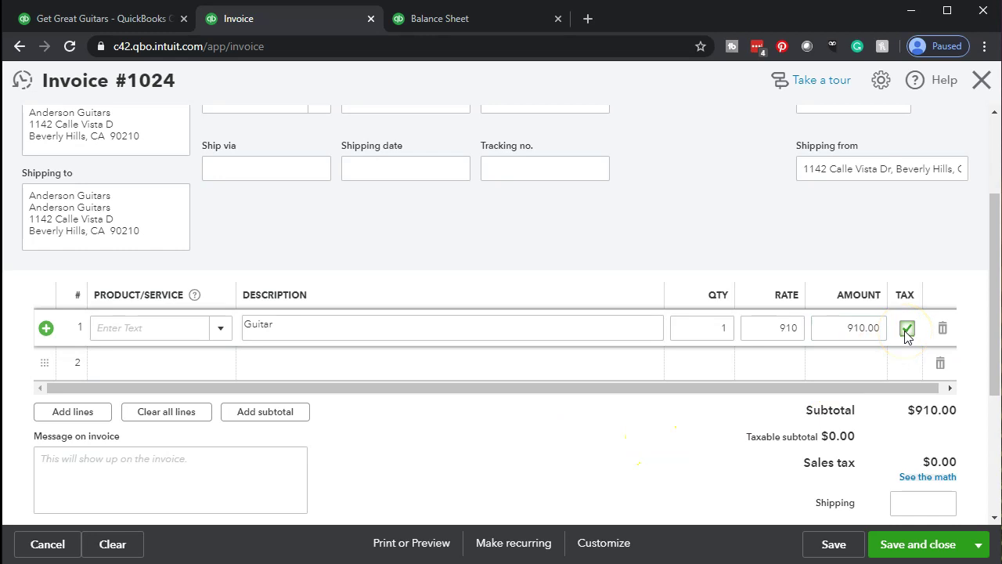
left_click(652, 361)
- Check the invoice total, and save and close the Anderson Guitars invoice
scroll(681, 450, "down", 1)
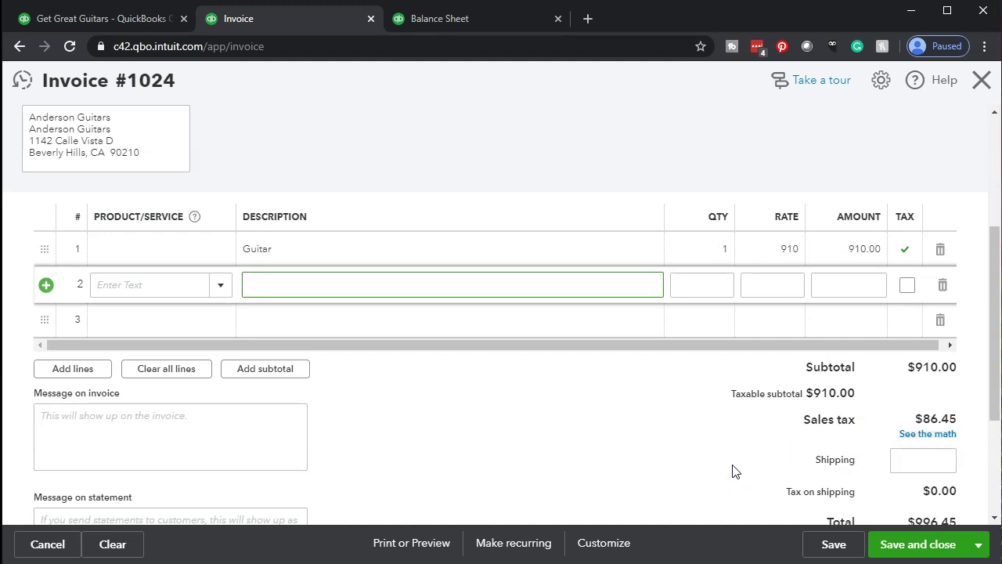
scroll(732, 471, "down", 1)
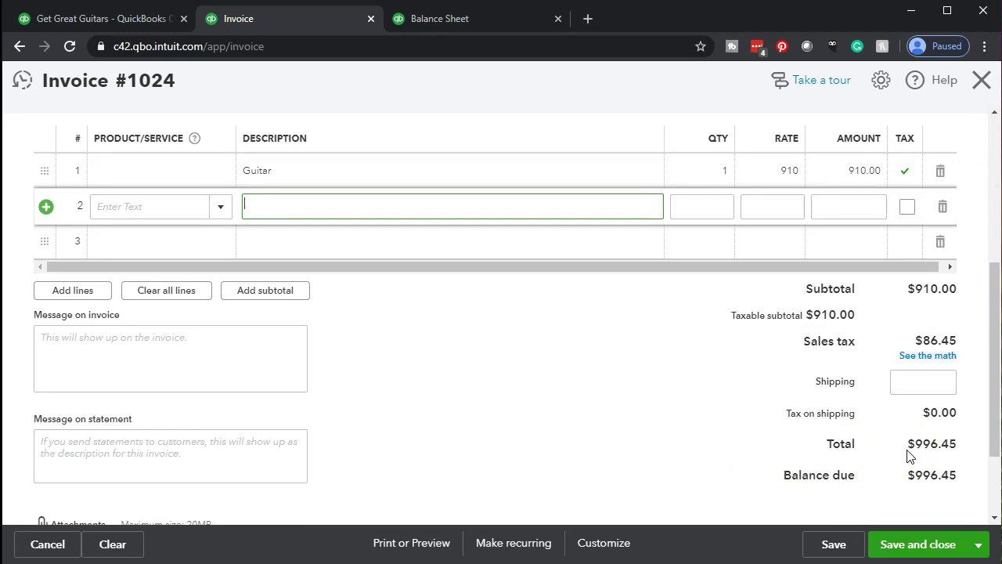
left_click(909, 546)
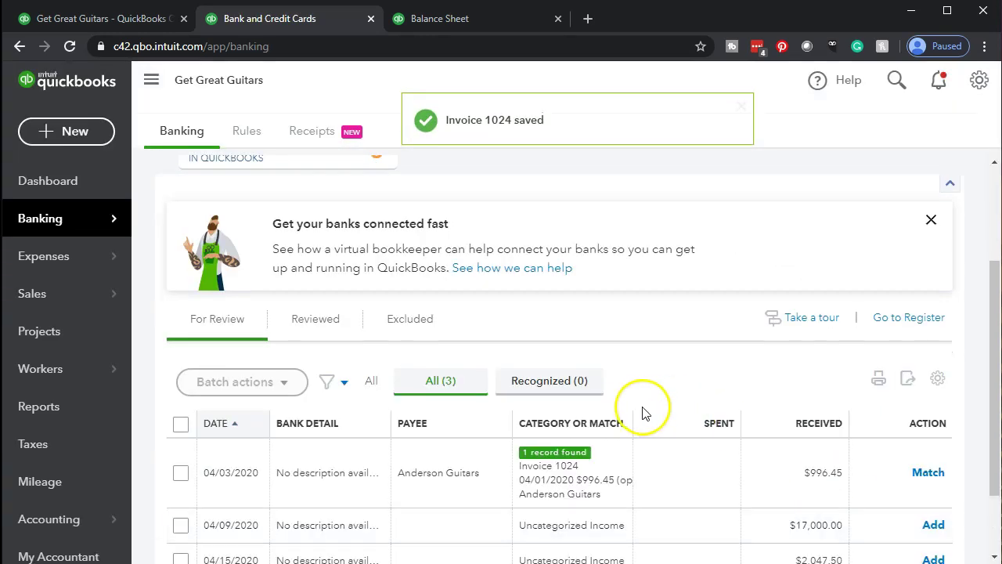
- Go to the Balance Sheet report, hide the navigation and open the transaction detail behind the Accounts Receivable (A/R) amount
left_click(125, 15)
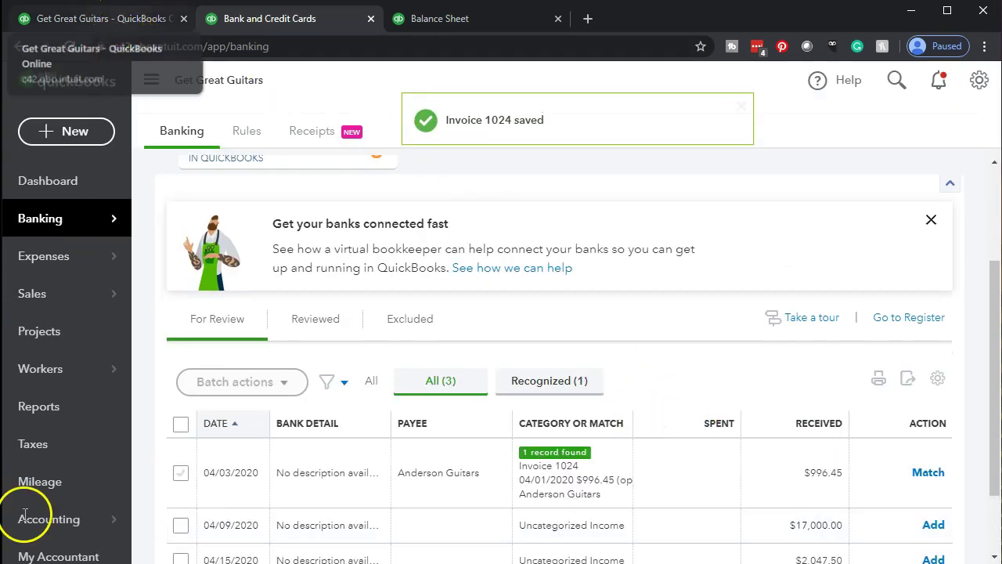
key("ctrl+Tab")
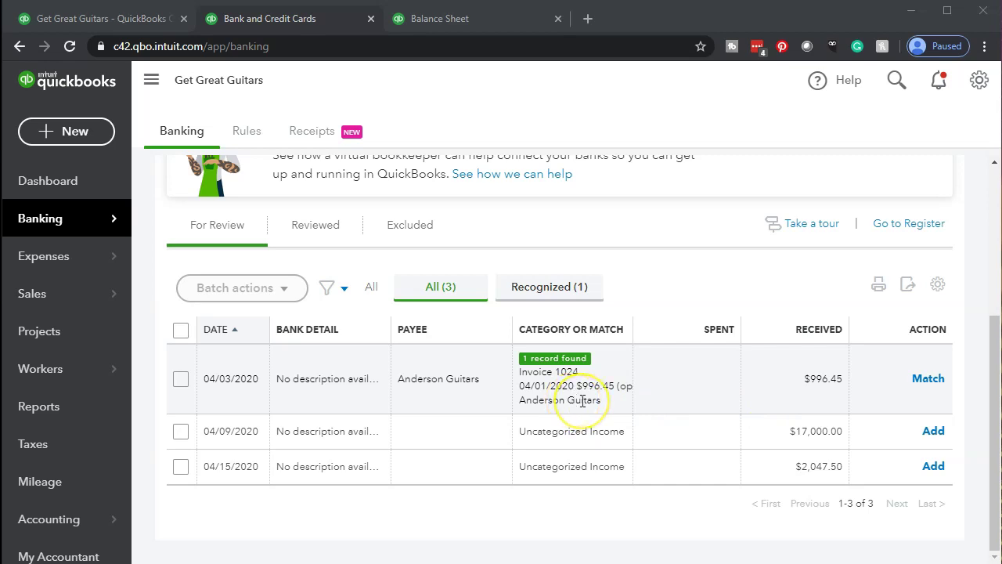
left_click(470, 21)
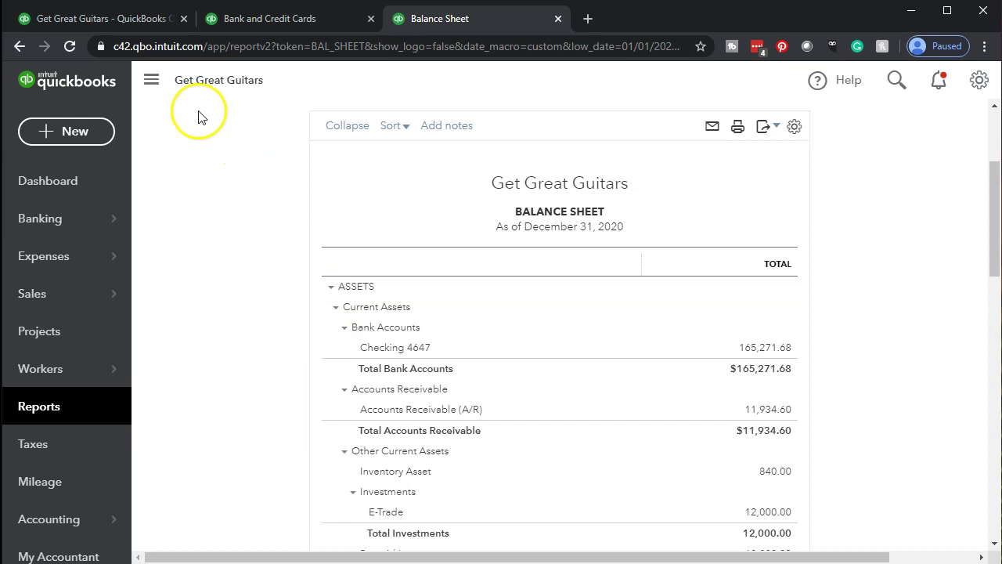
left_click(151, 80)
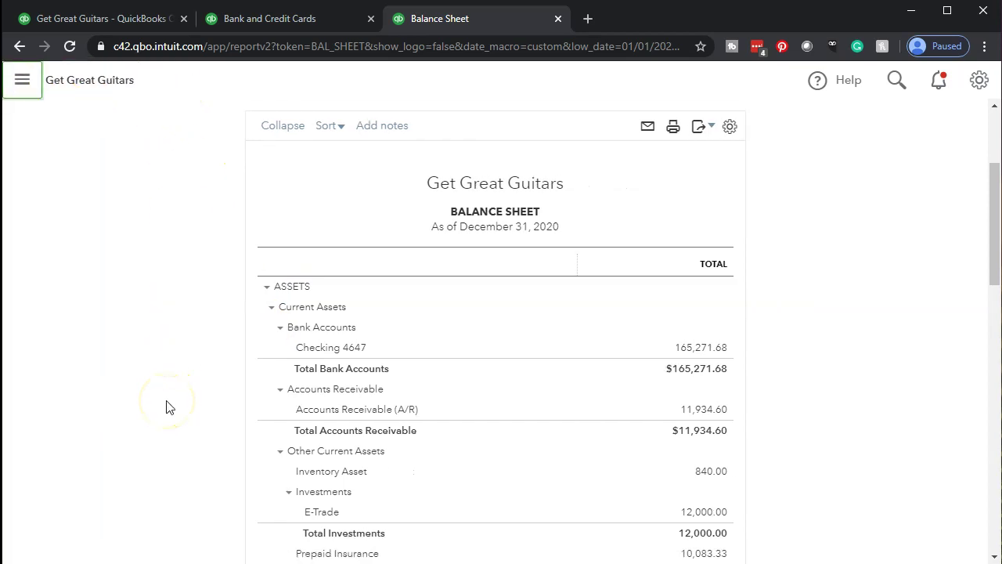
key("ctrl+plus")
key("ctrl+plus")
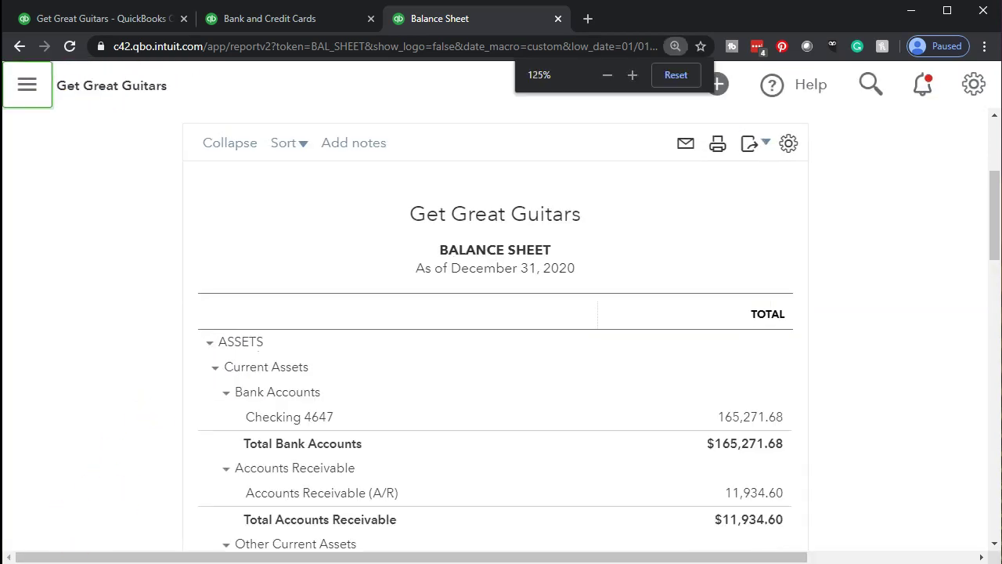
scroll(591, 479, "down", 1)
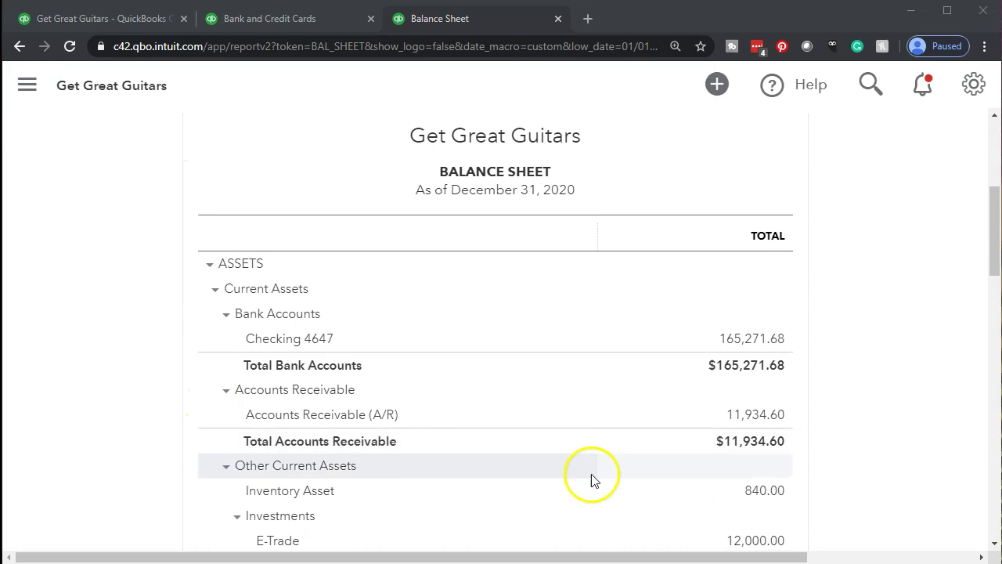
left_click(760, 417)
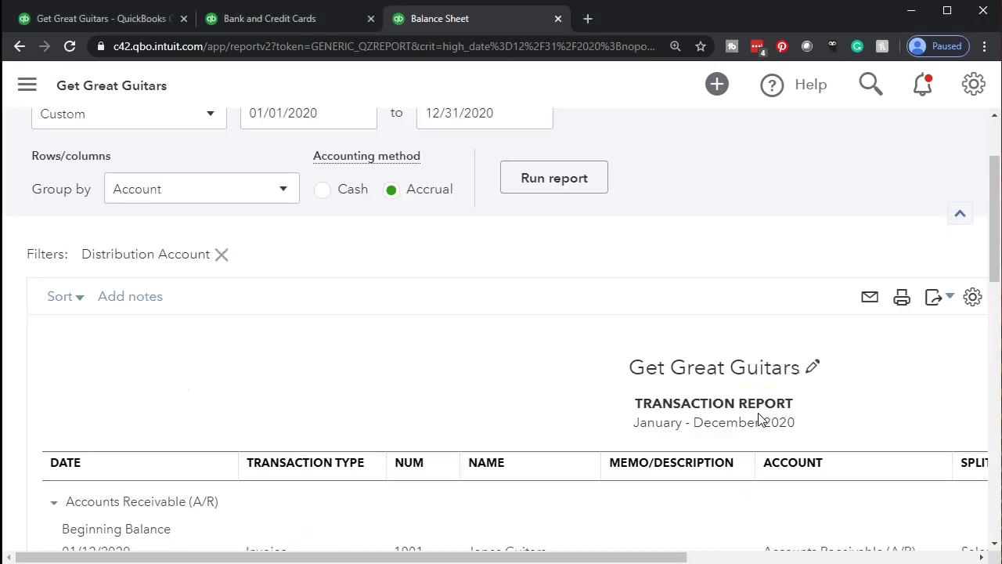
- Open Anderson Guitars invoice 1024 dated 04/01/2020 from the Accounts Receivable transaction report
scroll(559, 357, "down", 2)
scroll(470, 353, "down", 2)
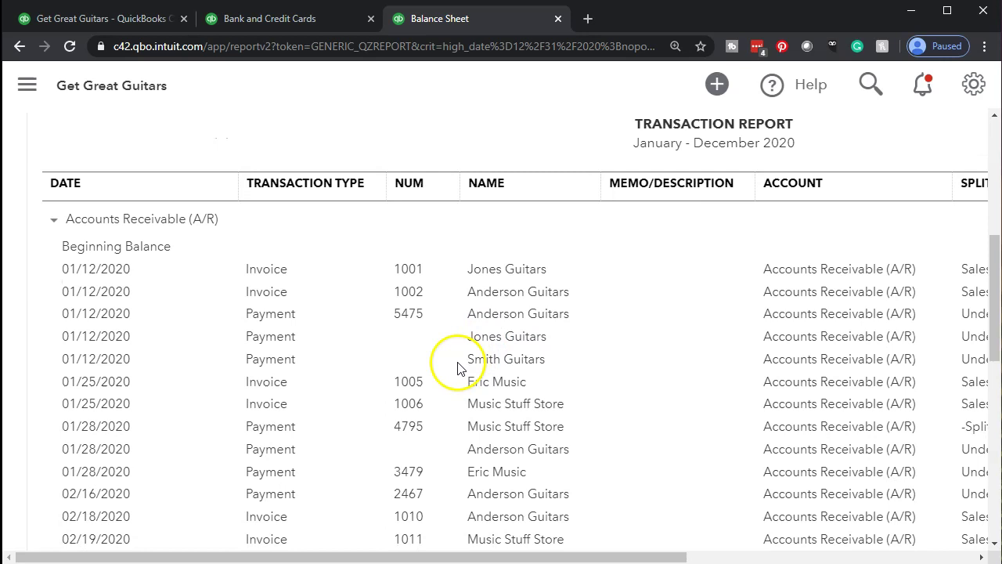
scroll(444, 474, "down", 5)
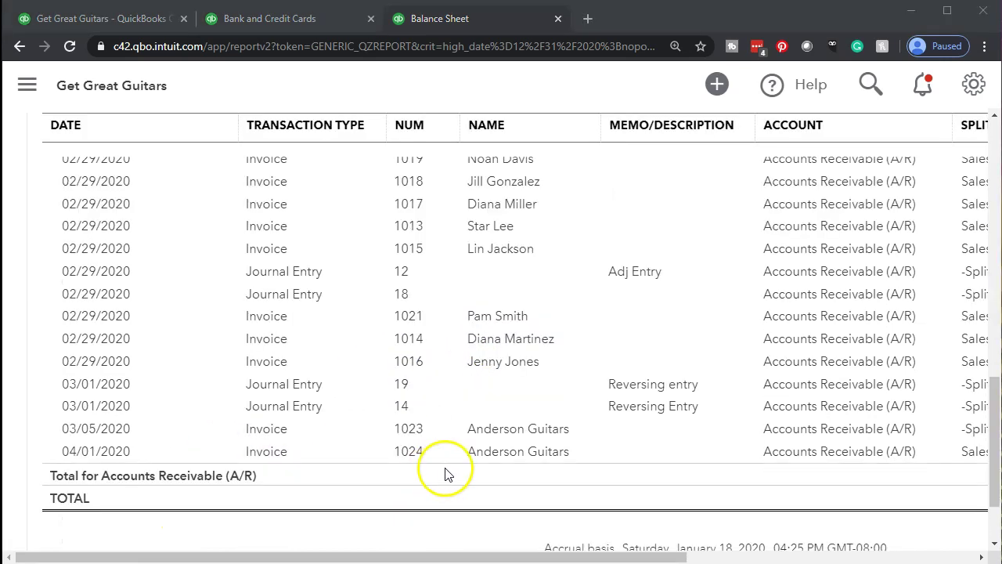
left_click(499, 458)
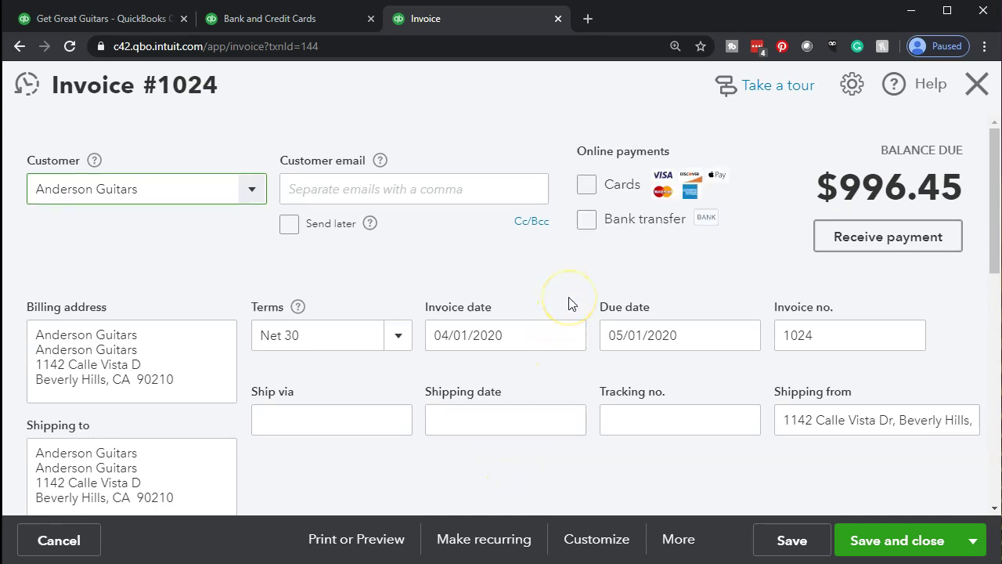
- Set the rate of the Guitar line on invoice 1024 to 430
scroll(572, 304, "down", 1)
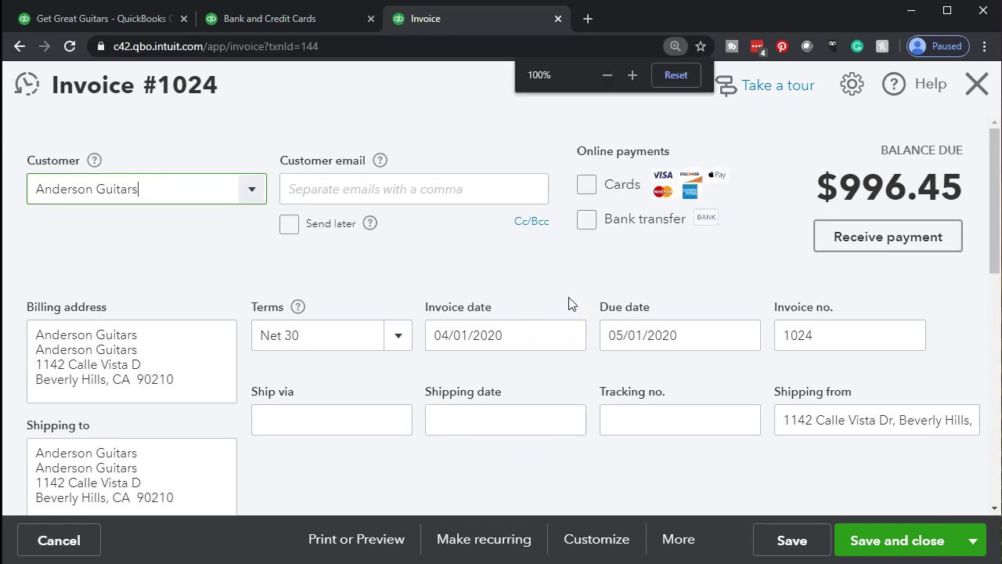
scroll(569, 304, "down", 1, "ctrl")
scroll(569, 303, "down", 1, "ctrl")
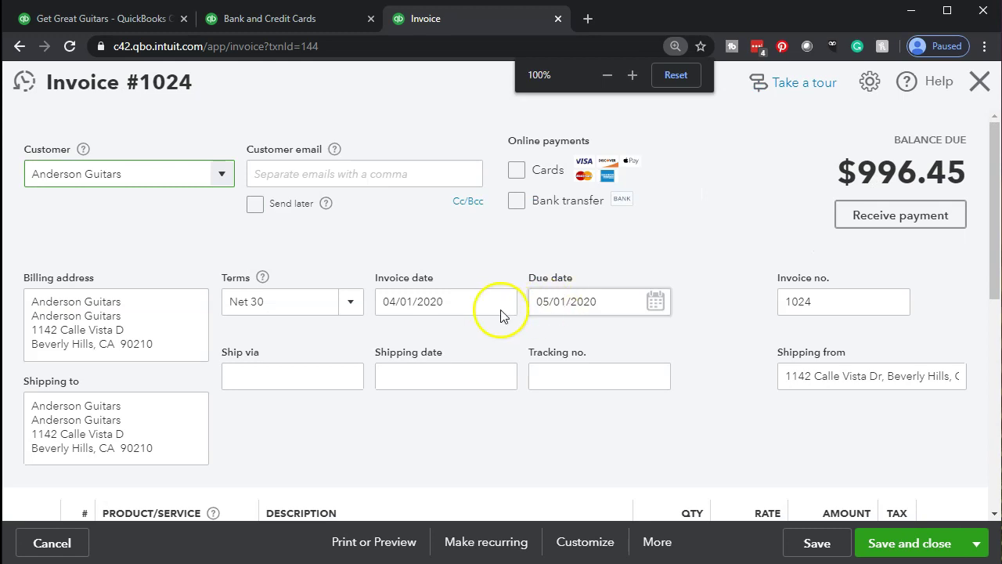
scroll(779, 474, "down", 1)
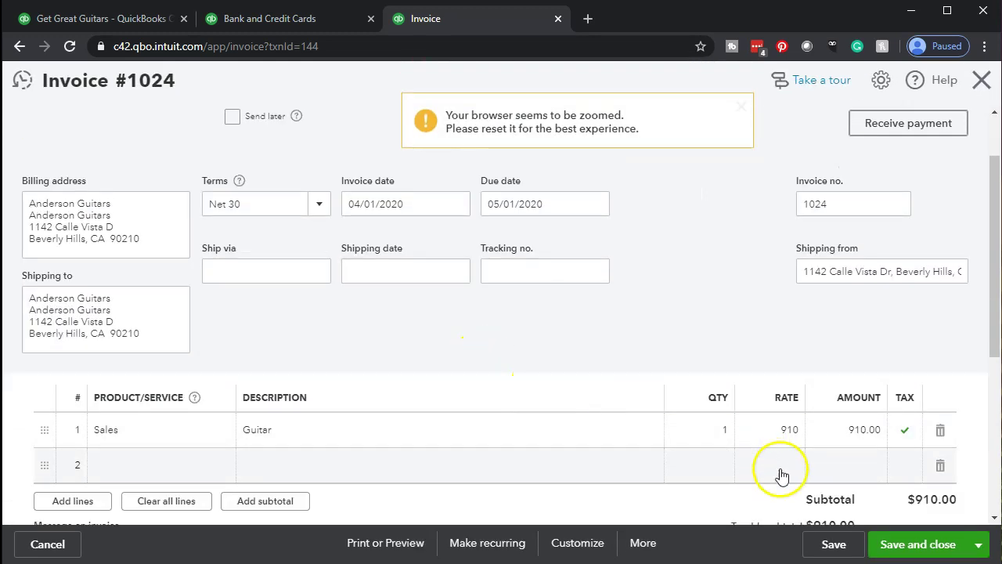
scroll(786, 462, "down", 1)
scroll(786, 462, "down", 1)
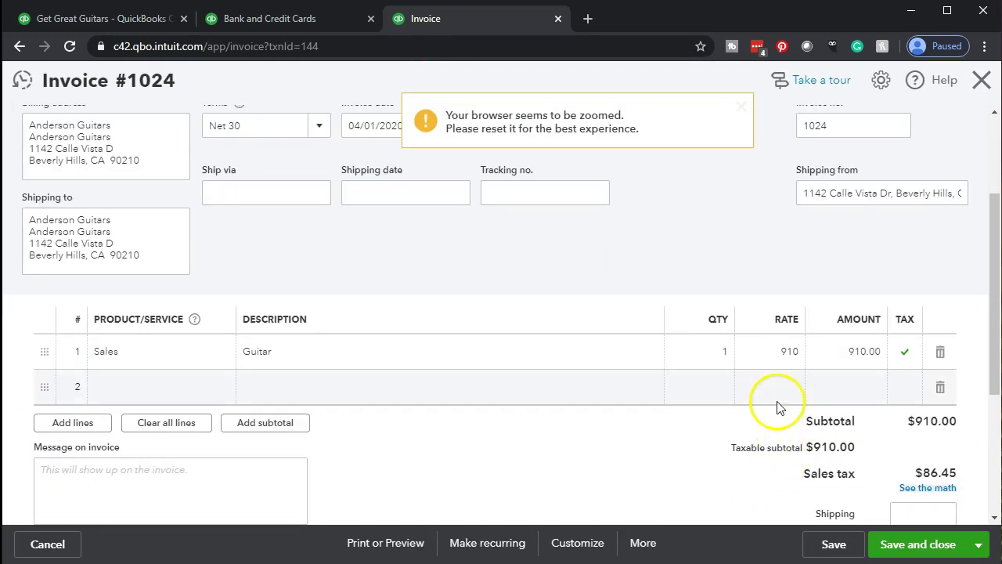
left_click(771, 360)
type("430")
key("Tab")
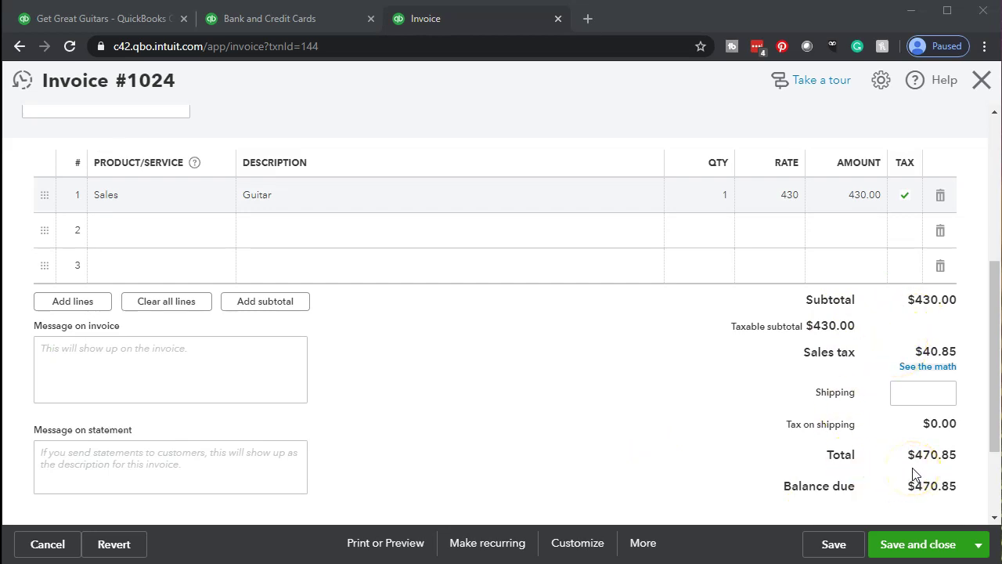
- Save the edited invoice and start a new one for the customer Anderson Guitars
left_click(978, 546)
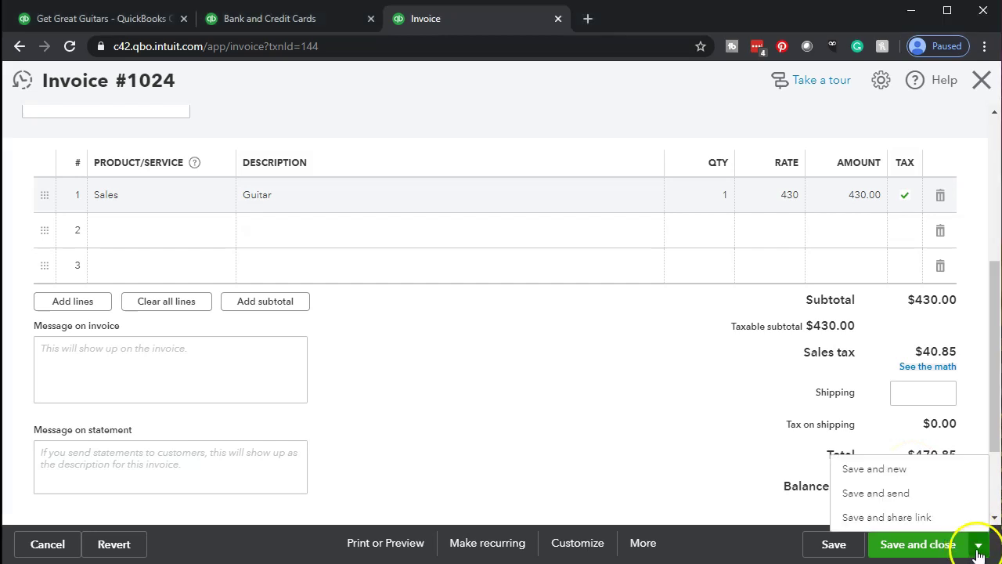
left_click(938, 475)
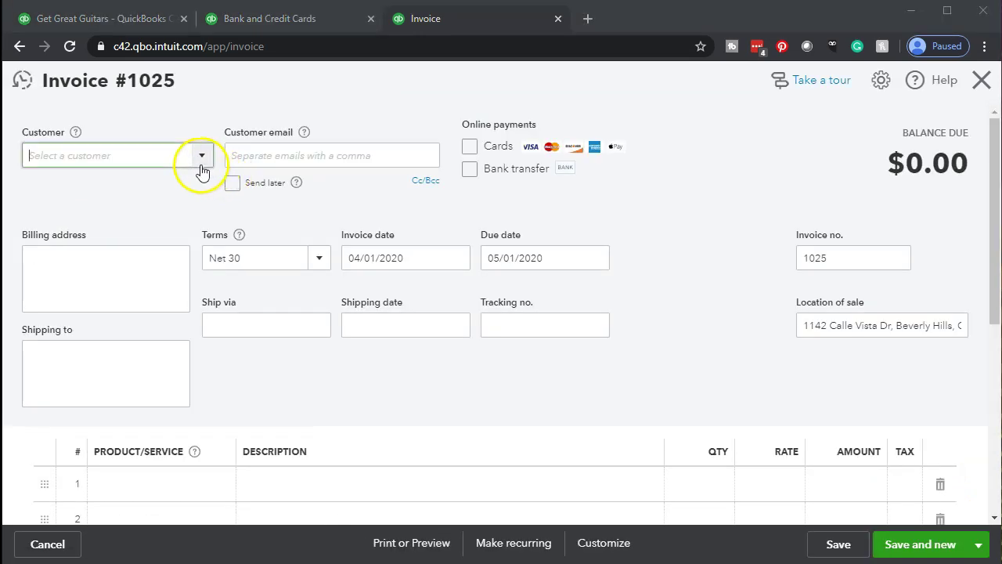
left_click(201, 166)
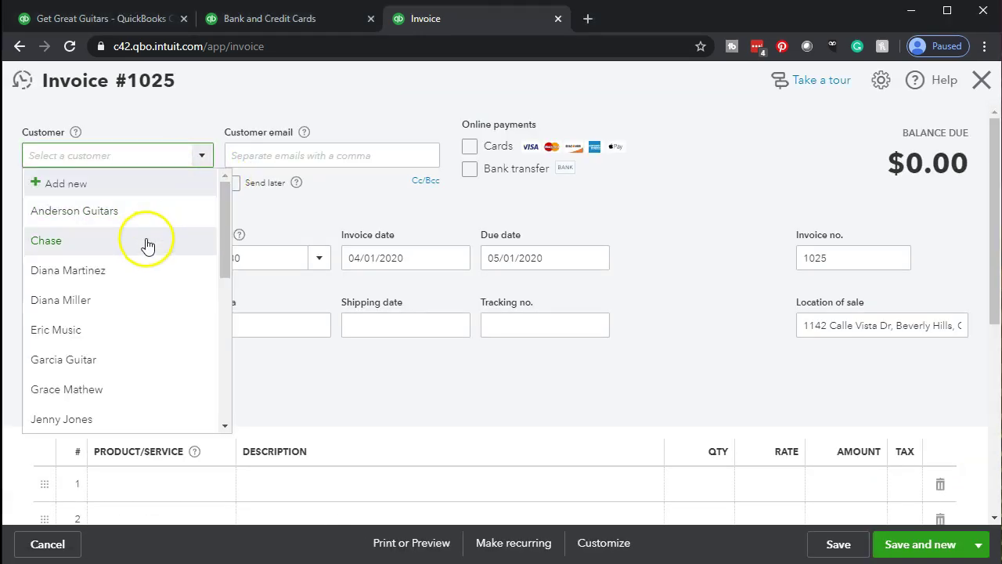
left_click(141, 213)
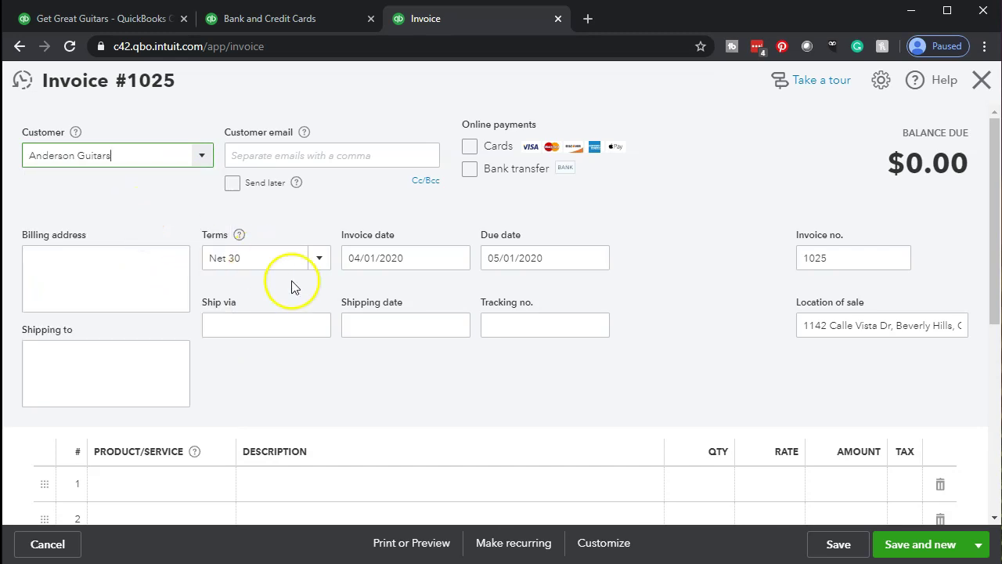
- Fill in the first line of the new invoice with description Guitar, quantity 1, rate 480 and tax applied
scroll(329, 306, "down", 3)
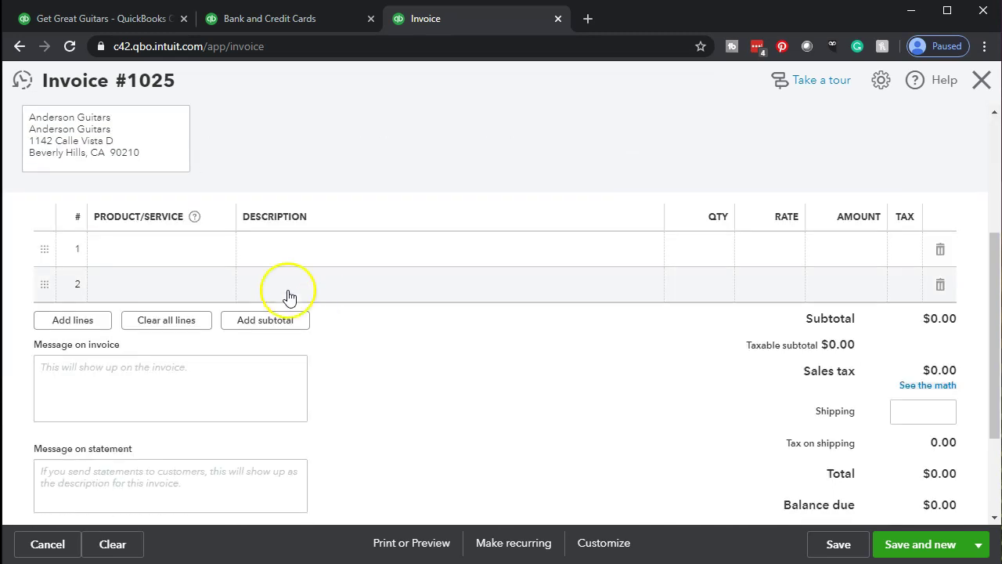
left_click(326, 251)
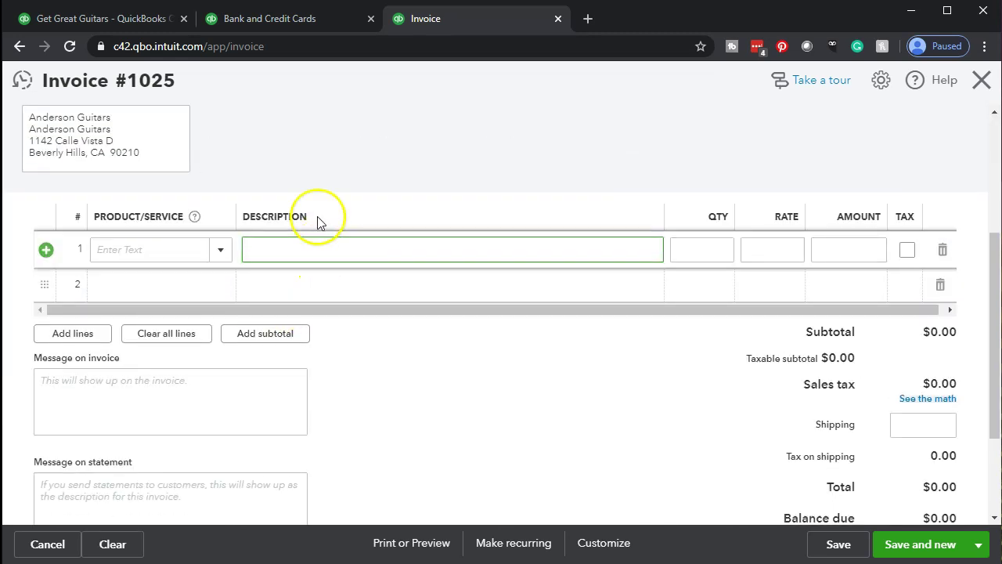
type("Guitar")
key("Tab")
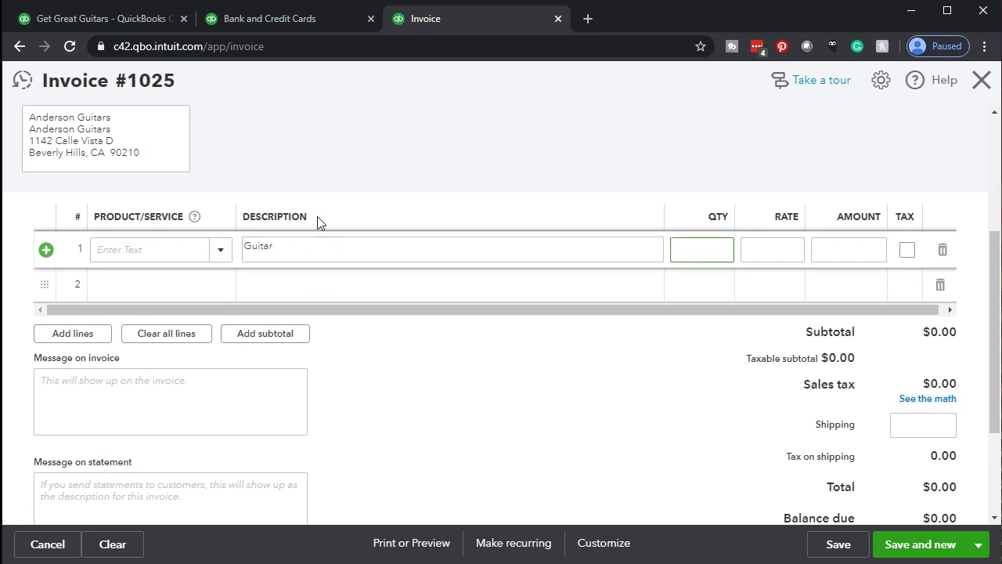
type("1")
key("Tab")
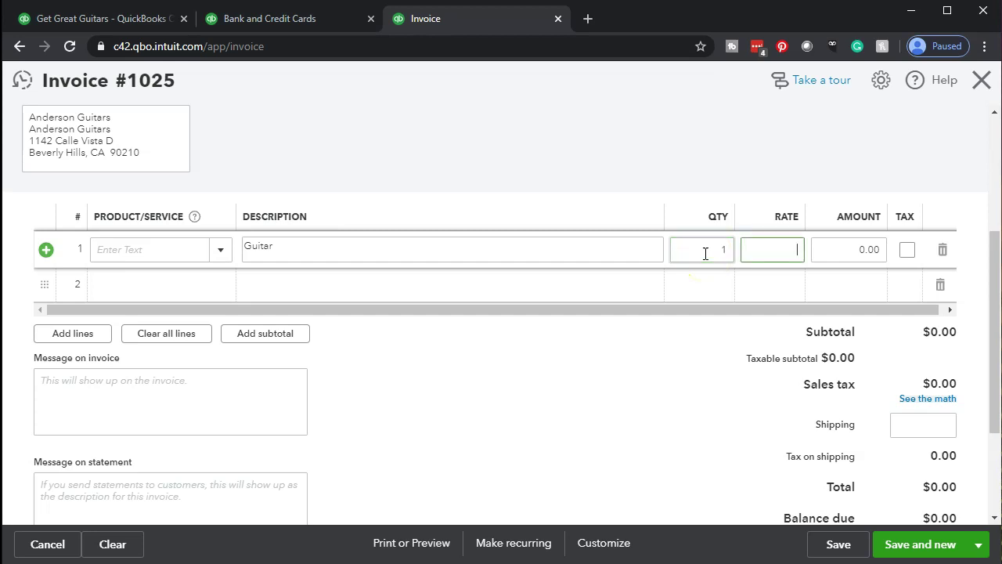
key("Tab")
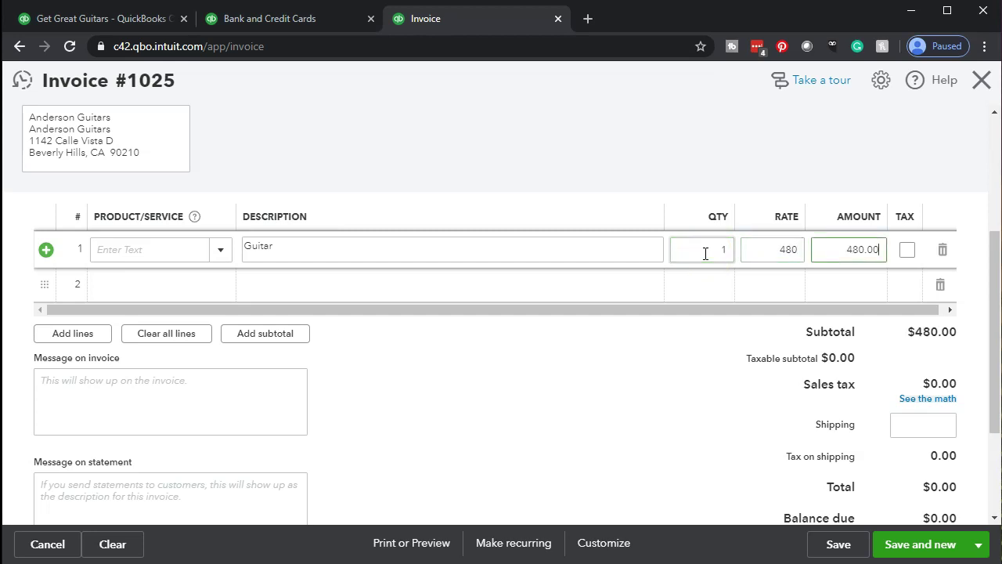
left_click(907, 249)
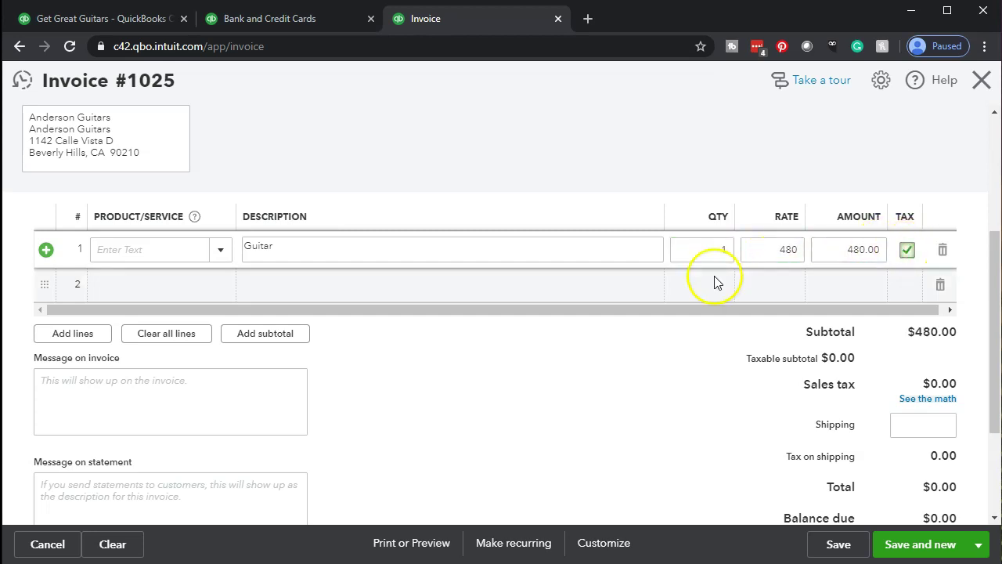
left_click(640, 293)
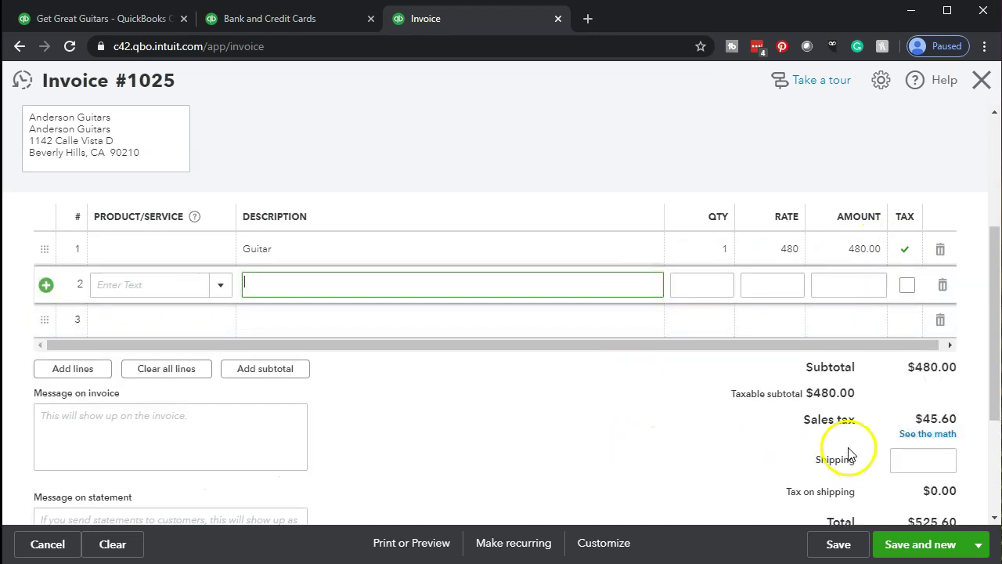
- Check the total of invoice 1025, and save and close it
scroll(850, 452, "down", 1)
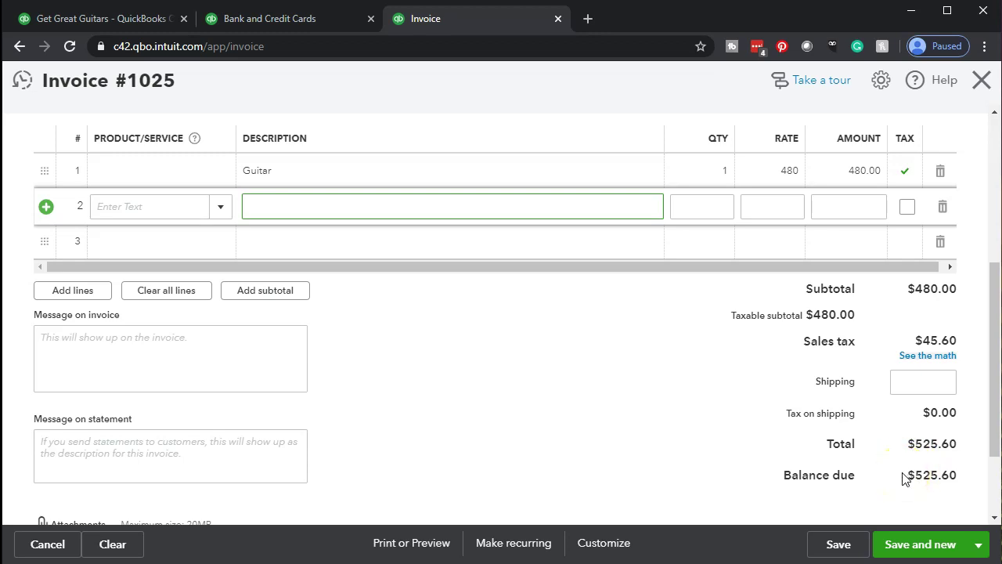
left_click(978, 545)
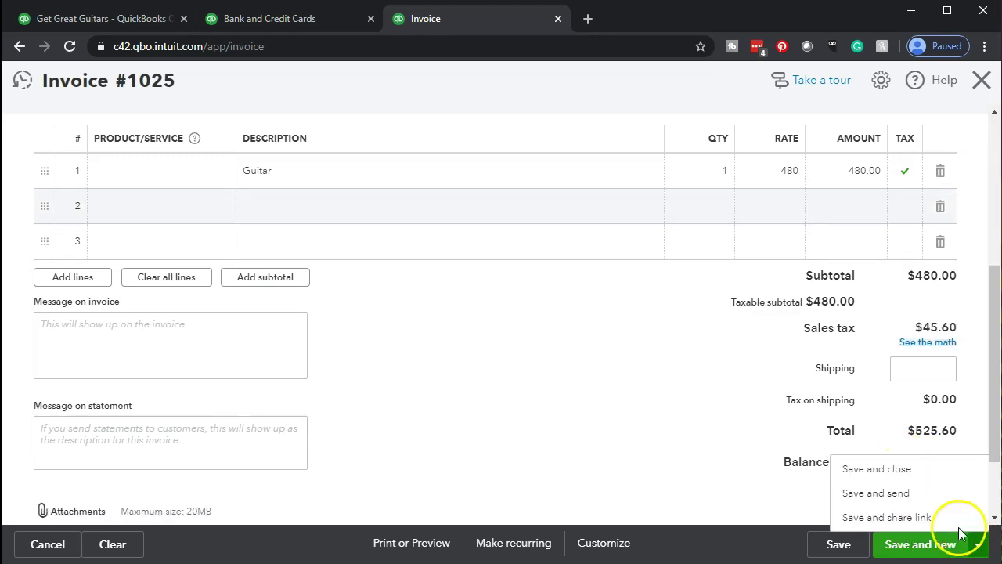
left_click(895, 473)
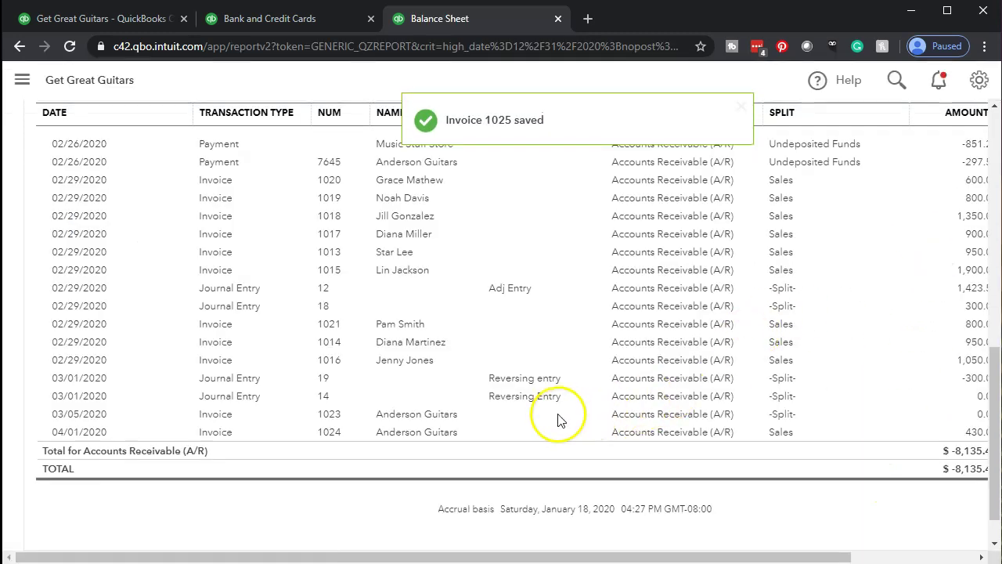
- Return from the accounts receivable transaction report to the Balance Sheet summary and check the asset accounts
scroll(294, 405, "up", 15)
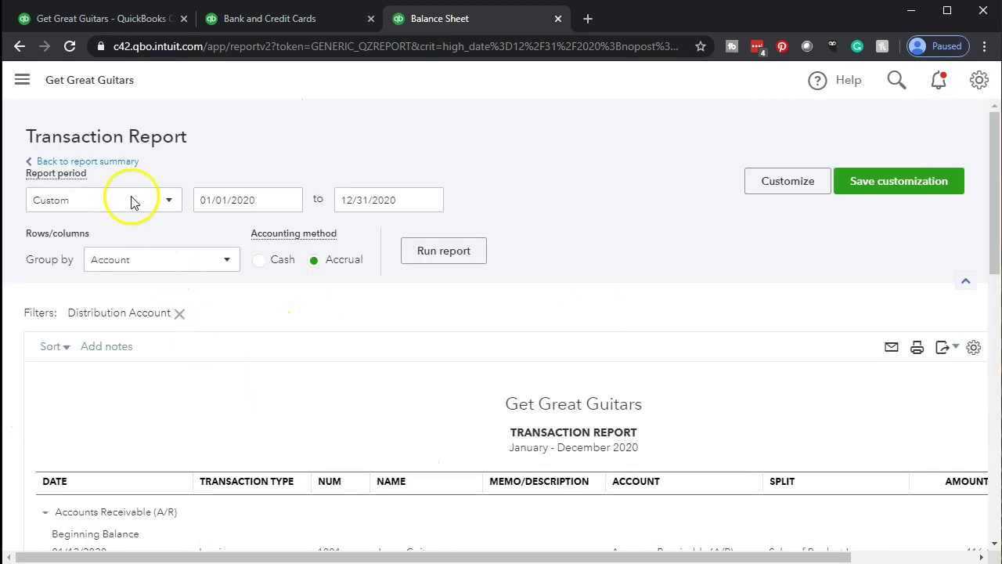
left_click(49, 162)
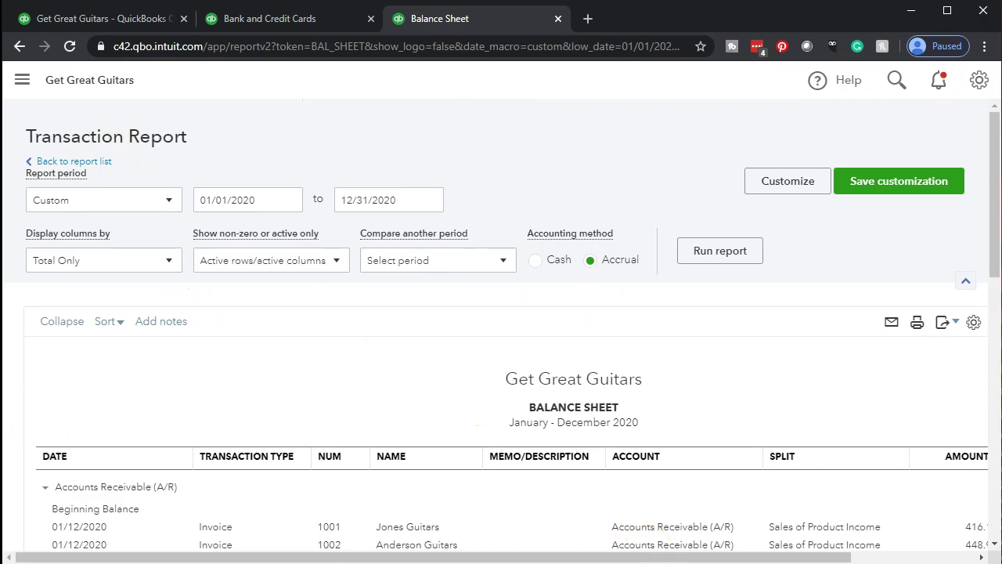
scroll(486, 478, "down", 3)
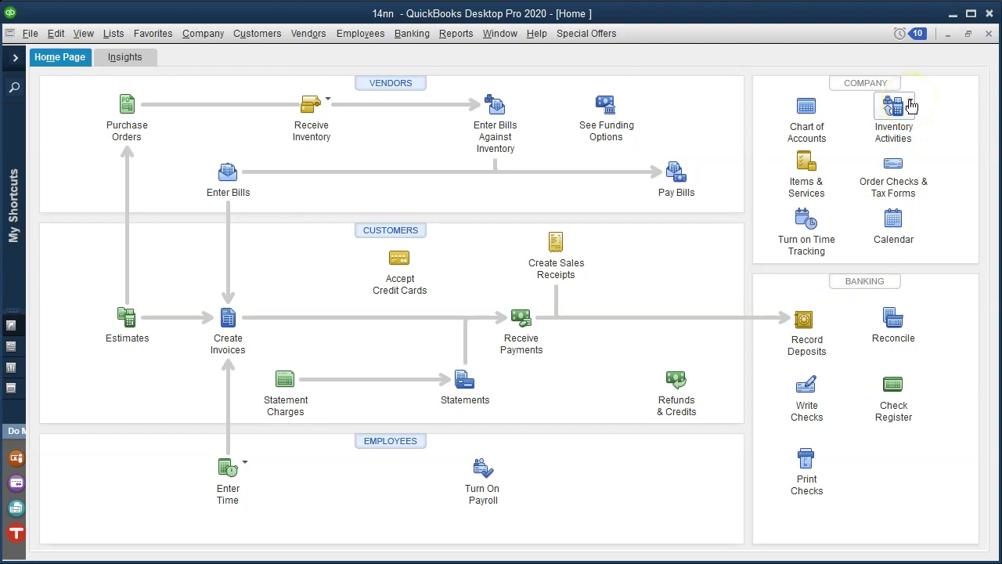
left_click(953, 17)
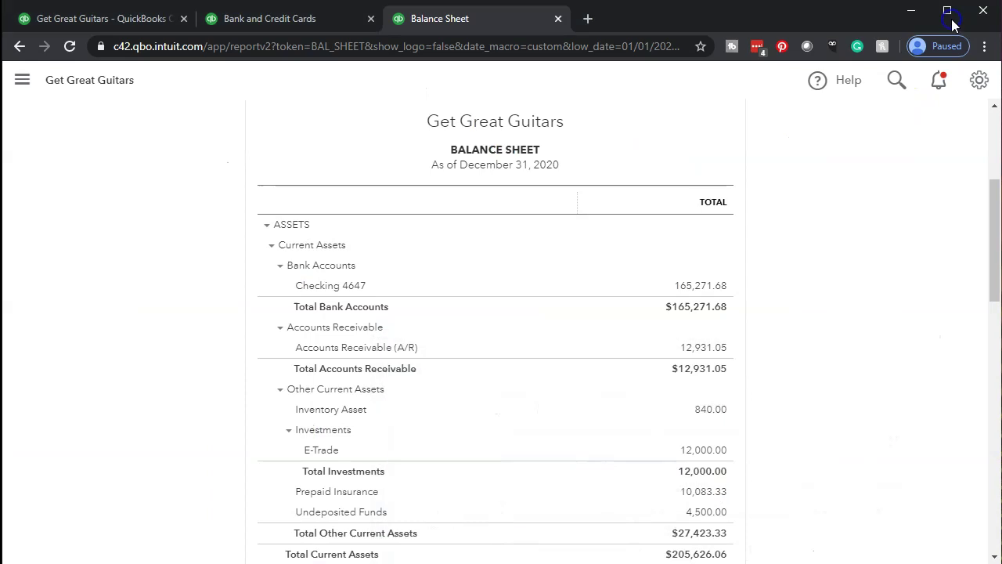
- Check the April Profit and Loss, and find other matching records for the 04/03/2020 Anderson Guitars bank deposit
left_click(115, 24)
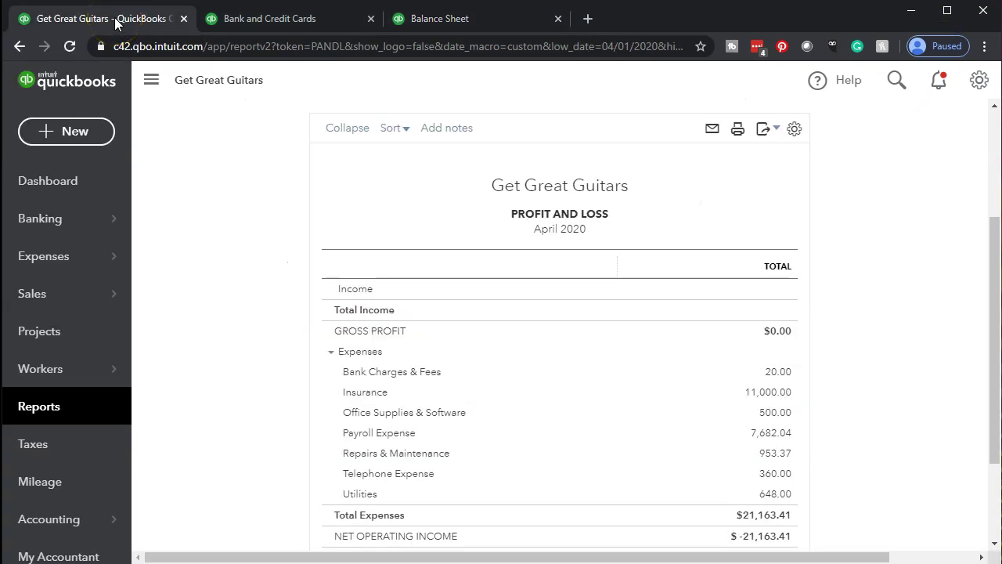
left_click(240, 25)
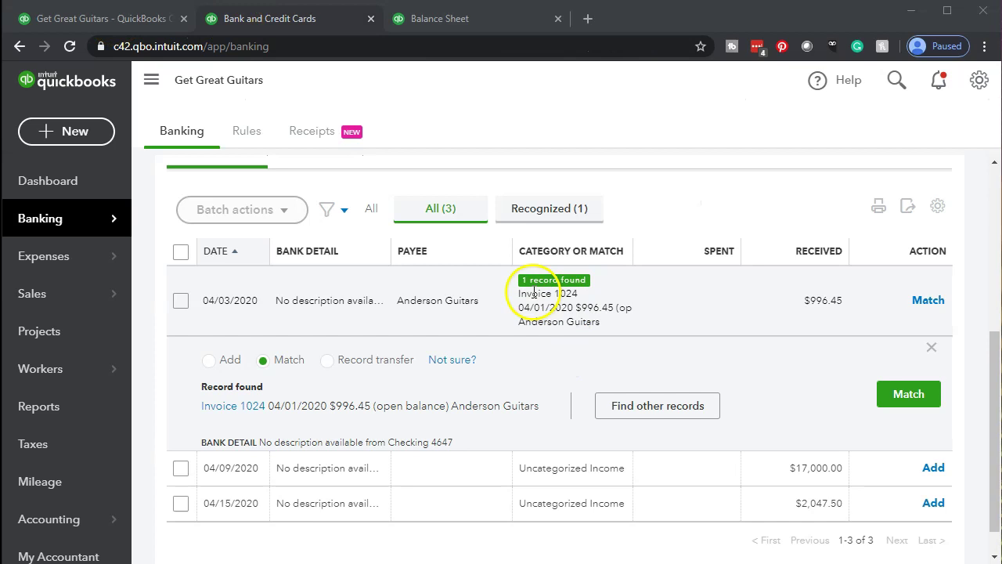
left_click(606, 296)
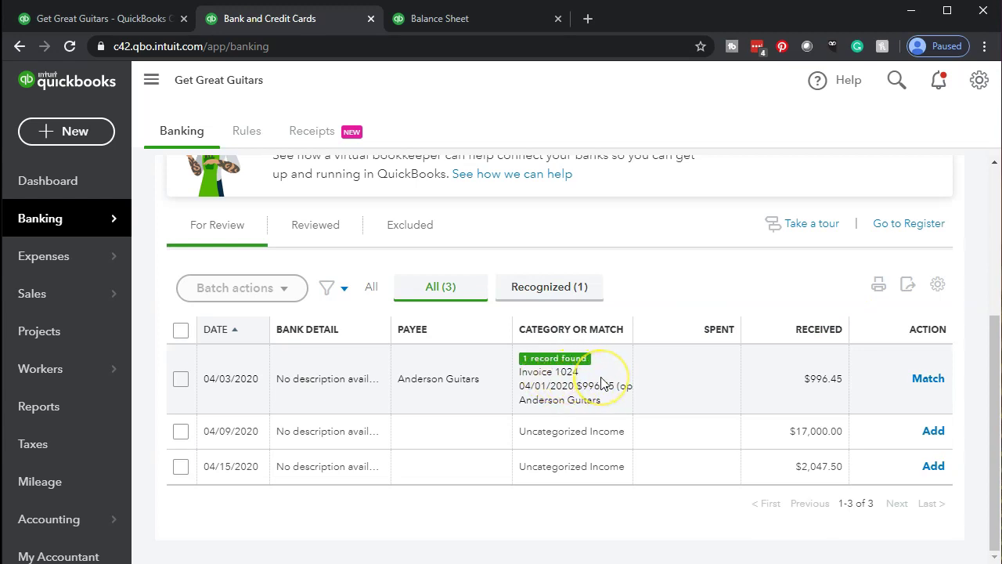
left_click(601, 382)
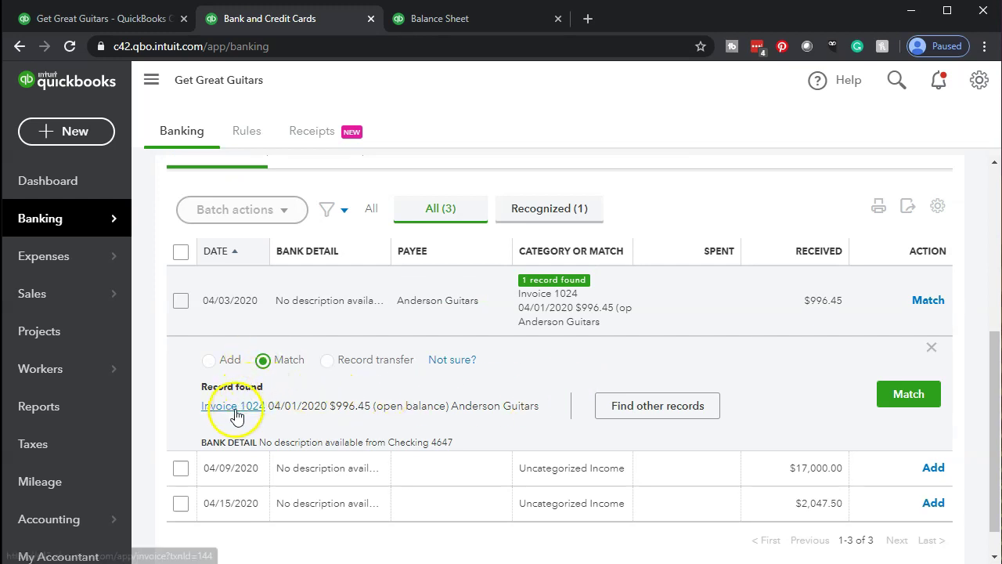
left_click(643, 415)
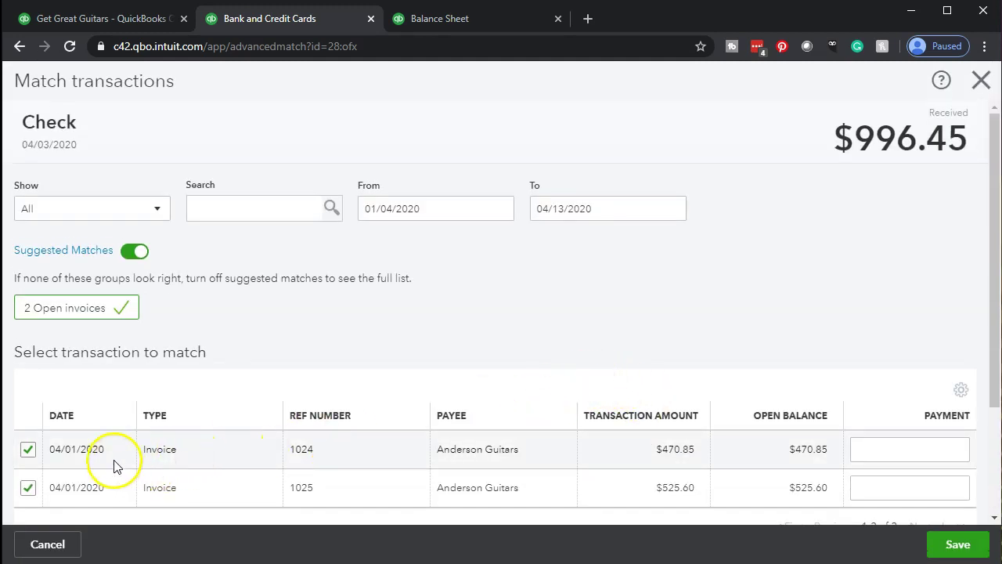
- Match the $996.45 deposit to the two open Anderson Guitars invoices, 1024 and 1025, and save the match
left_click(30, 454)
scroll(173, 468, "up", 1)
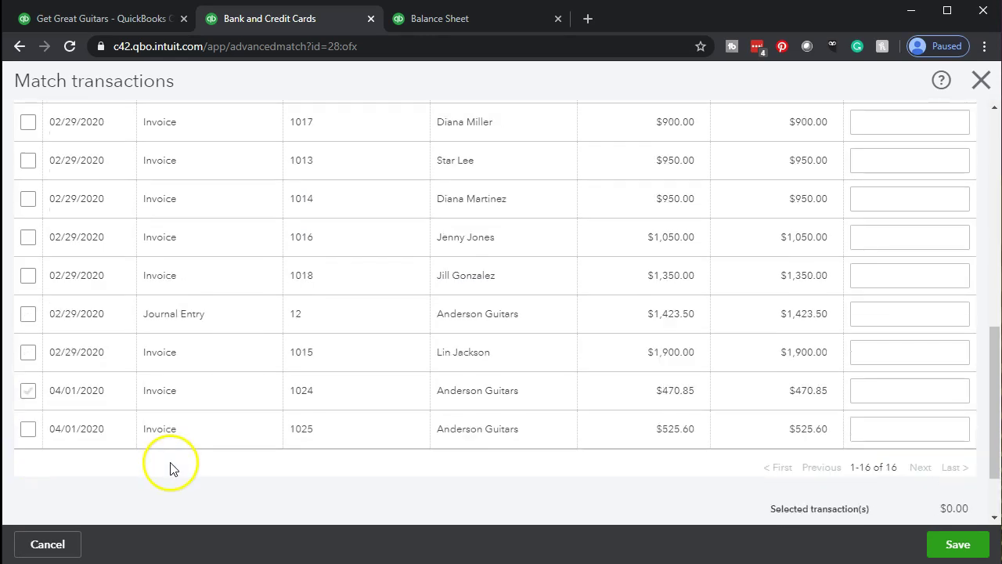
scroll(173, 469, "up", 7)
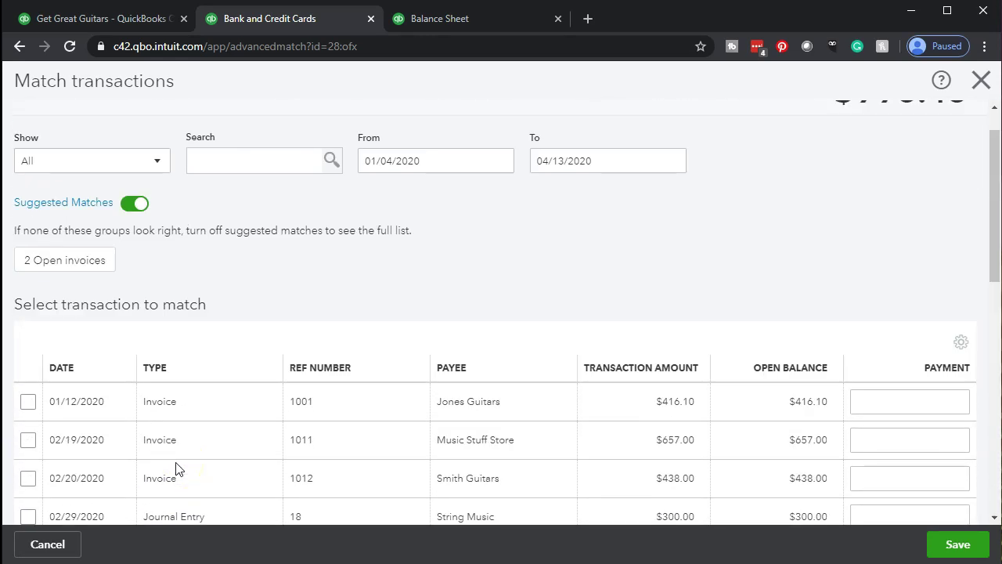
scroll(164, 466, "up", 1)
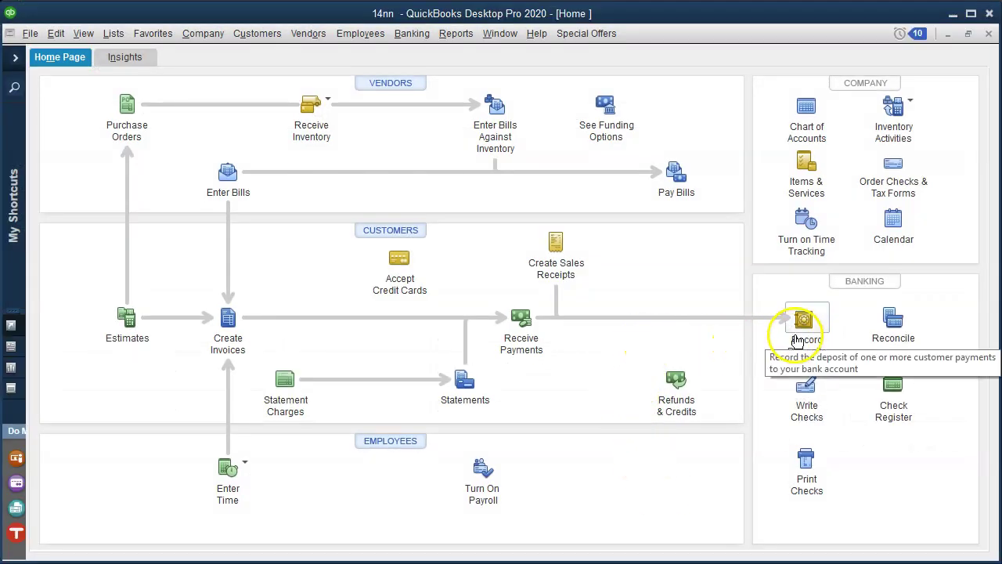
left_click(953, 18)
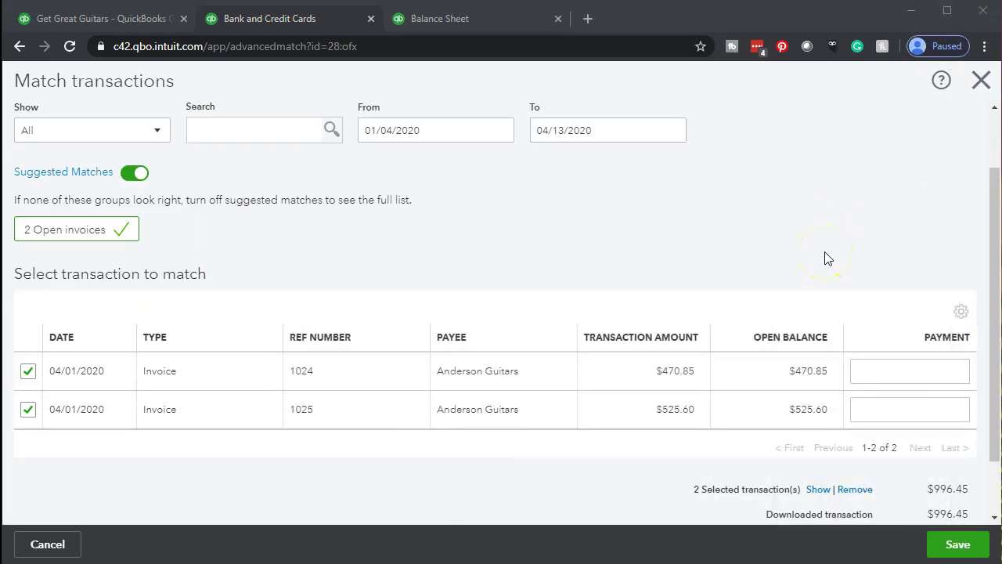
left_click(948, 548)
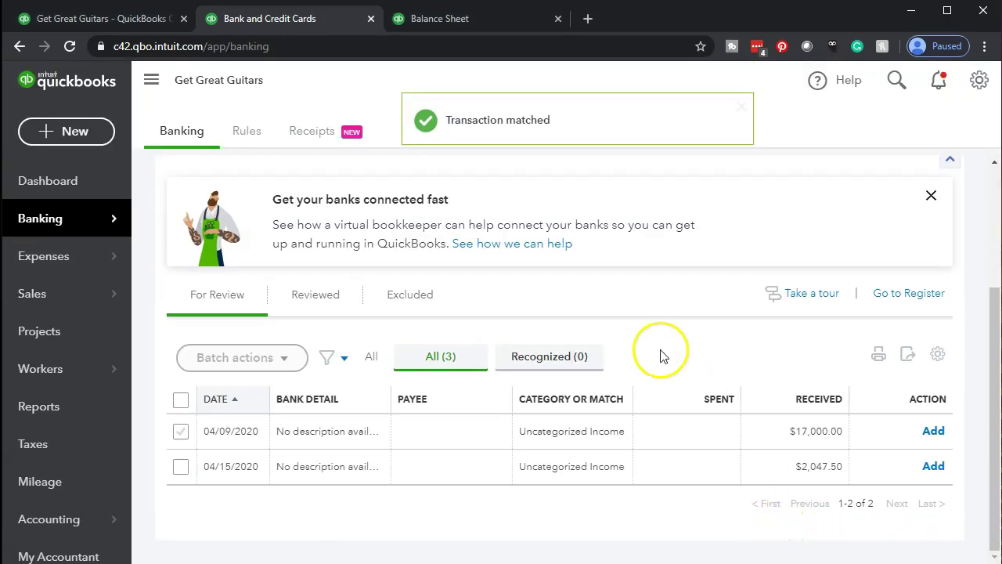
- Open the checking account's transaction report from the Balance Sheet and examine the April 2020 entries
left_click(468, 18)
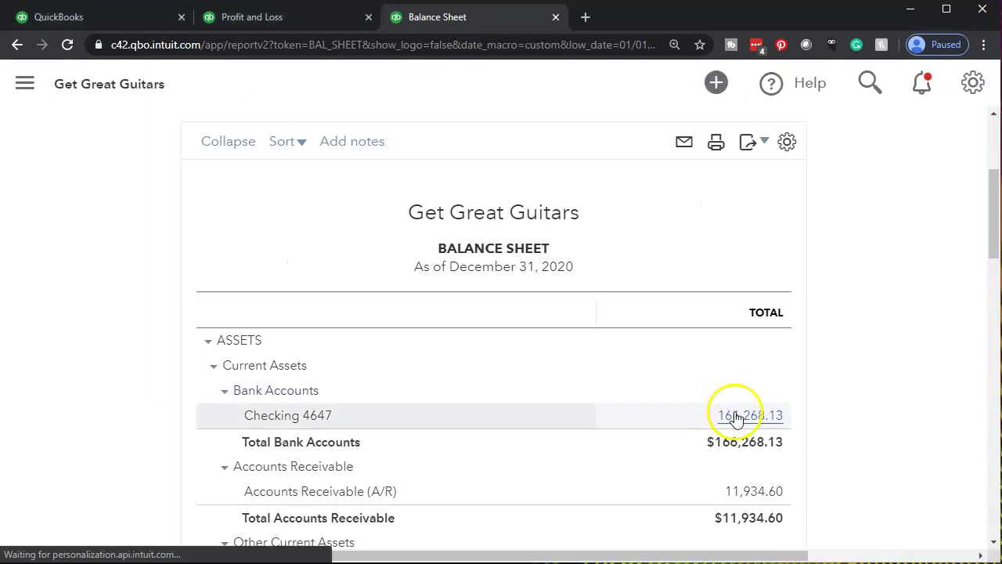
left_click(736, 416)
scroll(298, 446, "down", 2)
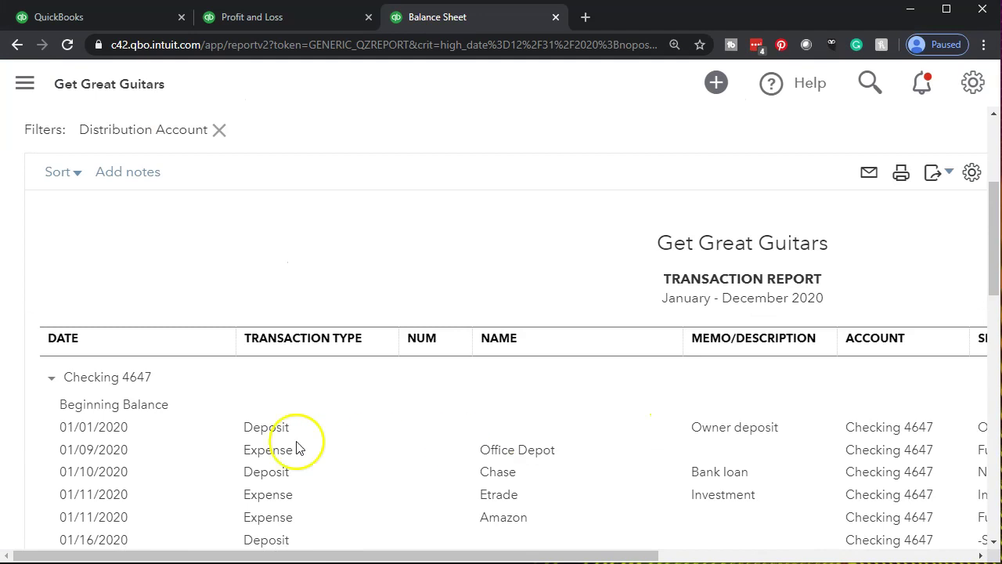
scroll(47, 435, "down", 4)
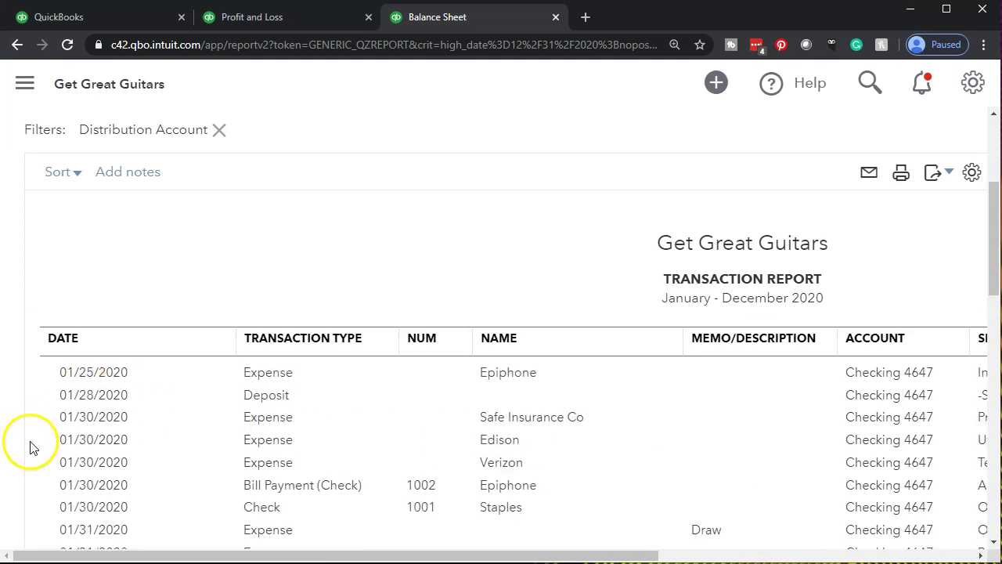
scroll(28, 446, "down", 15)
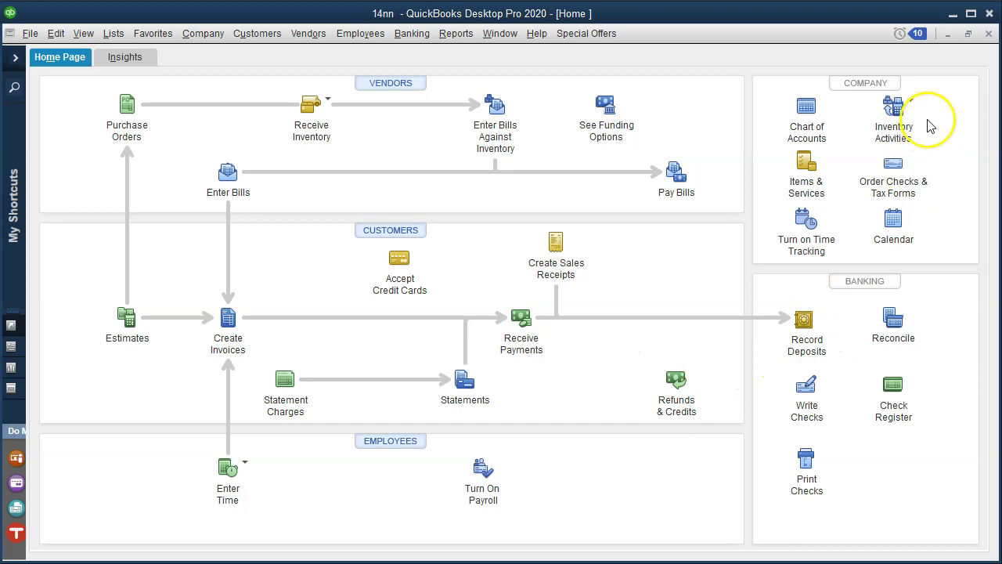
left_click(951, 17)
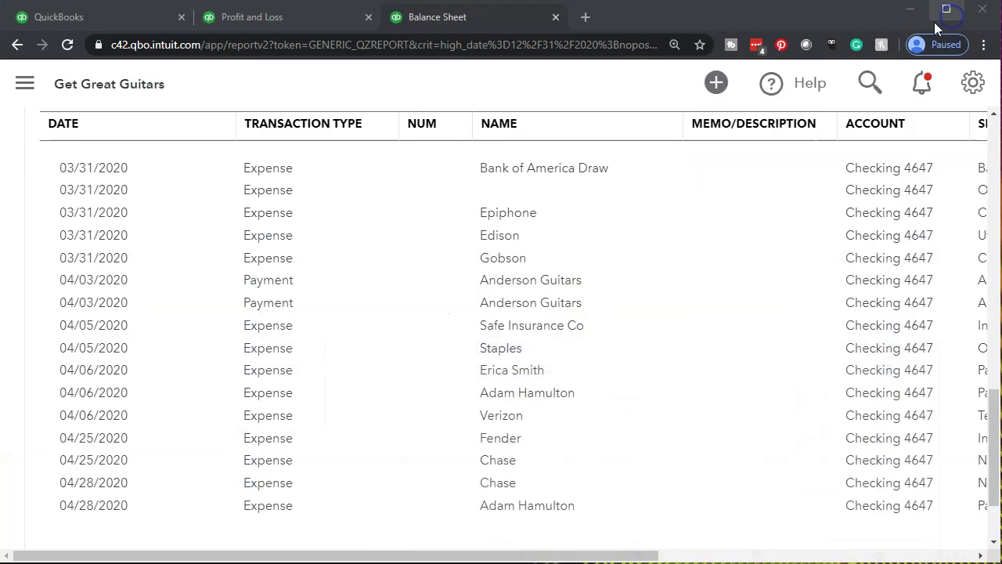
- Open the first 04/03/2020 Anderson Guitars payment, review its deposit account and applied invoice, and close it
left_click(281, 287)
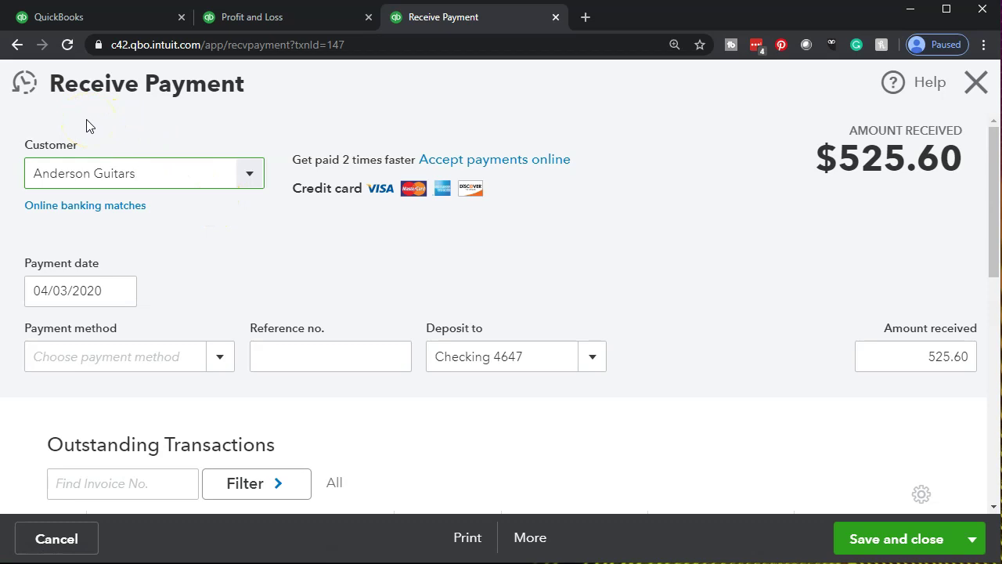
scroll(271, 226, "down", 4)
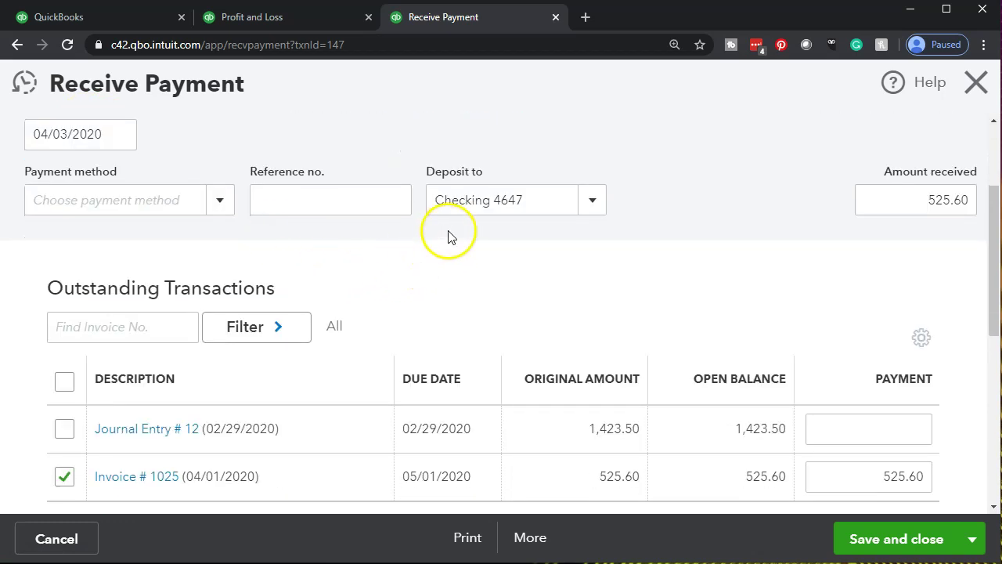
scroll(402, 311, "up", 4)
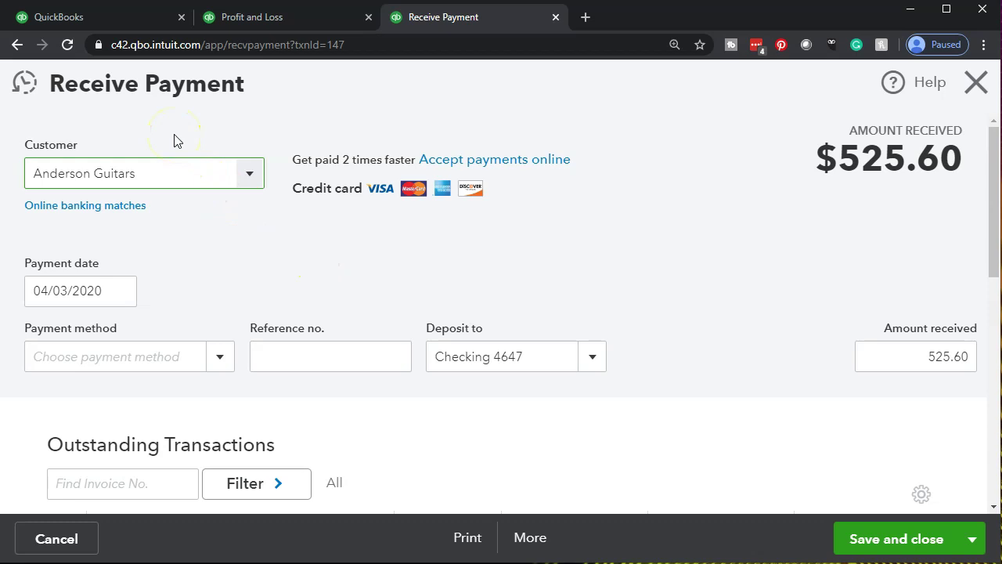
scroll(383, 261, "down", 4)
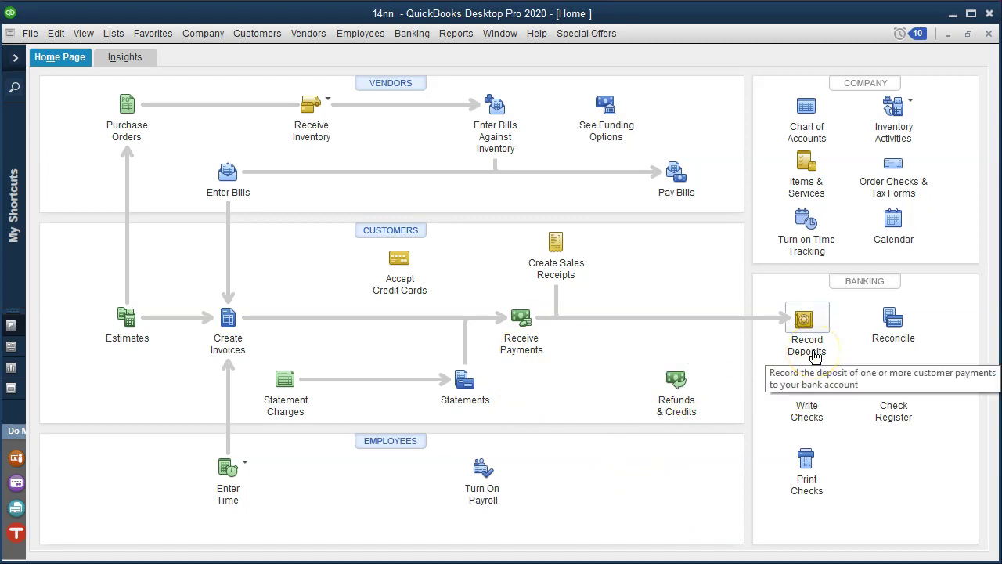
left_click(951, 14)
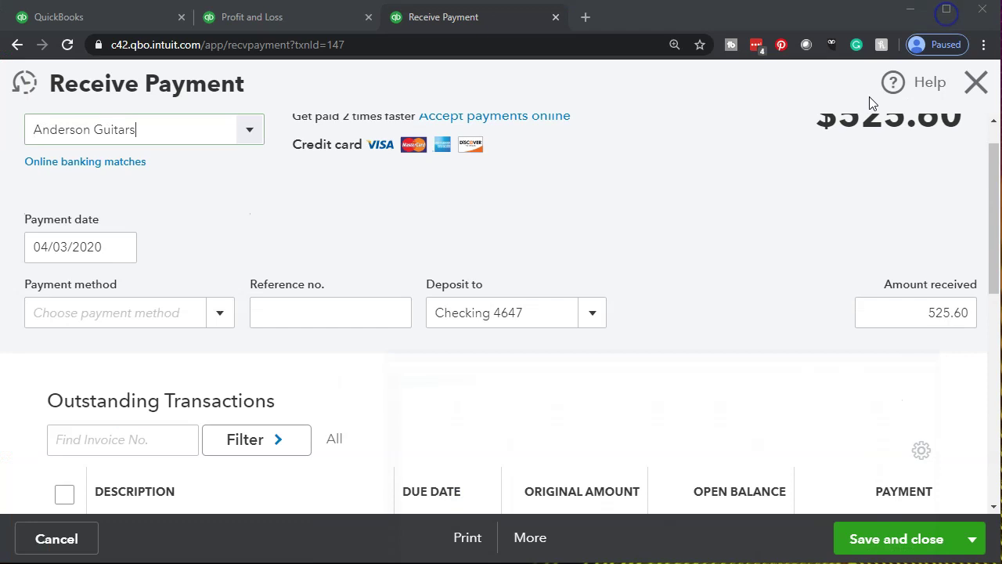
left_click(617, 324)
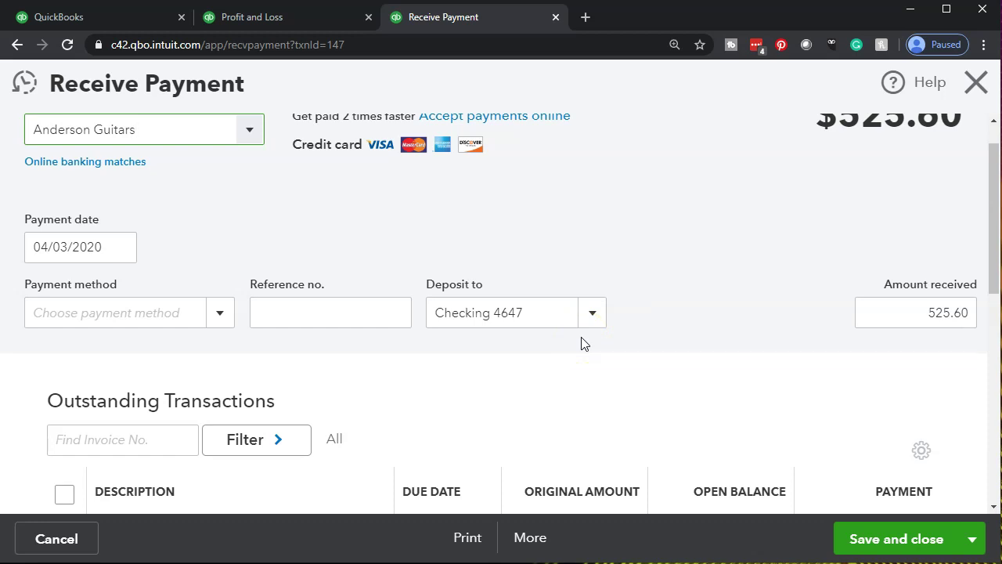
left_click(580, 365)
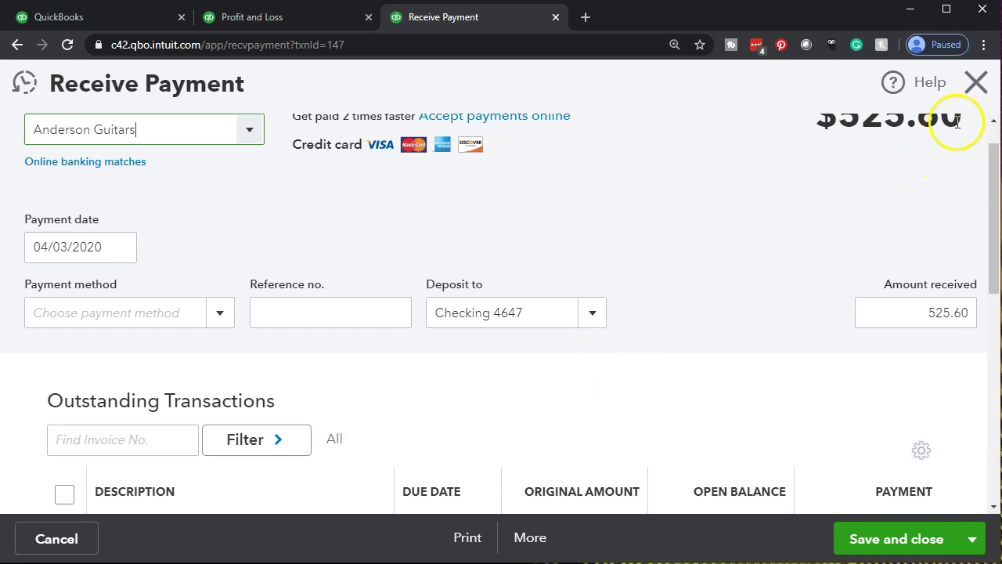
left_click(973, 93)
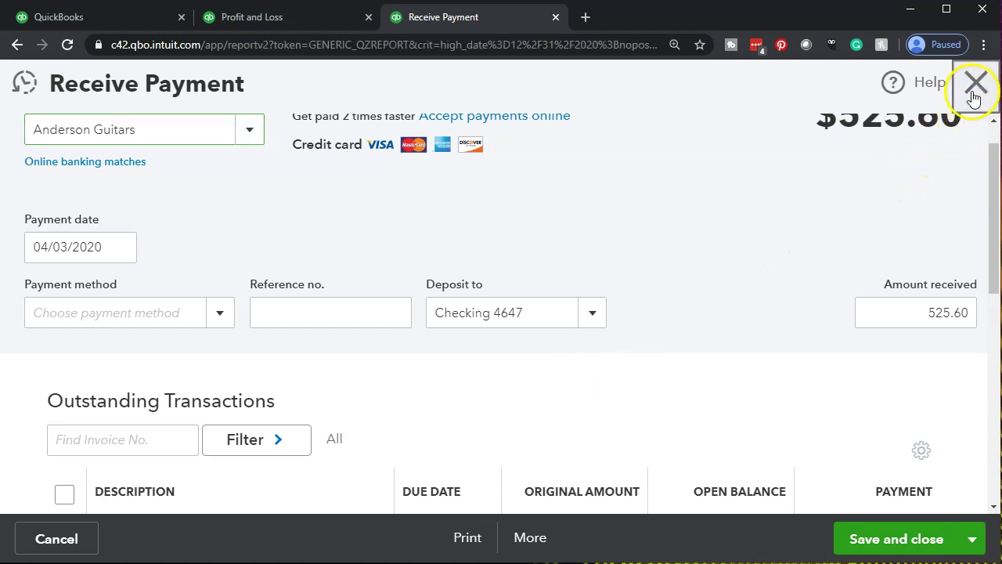
- Return from the checking account's transaction report to the Balance Sheet summary
scroll(487, 384, "up", 2)
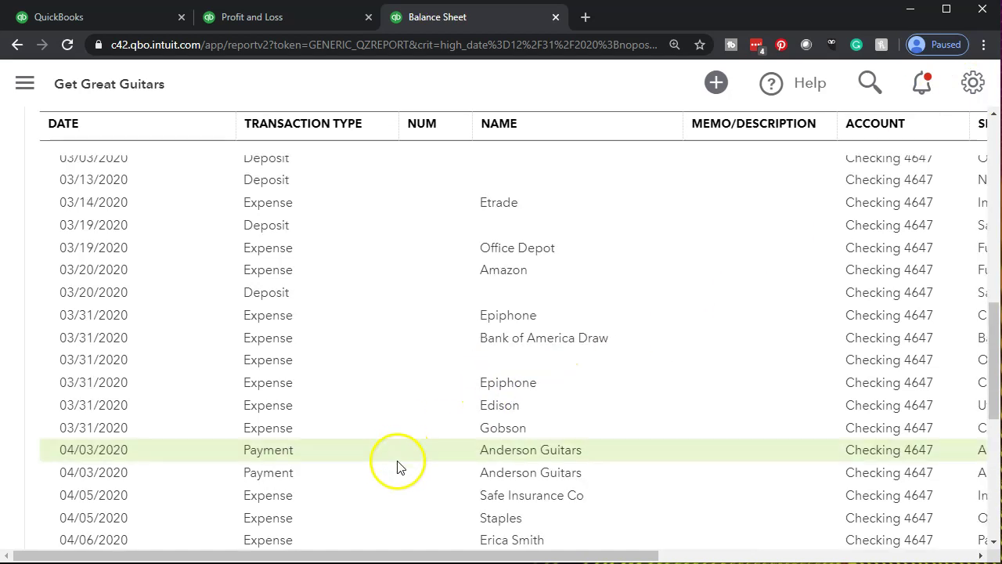
scroll(123, 399, "up", 7)
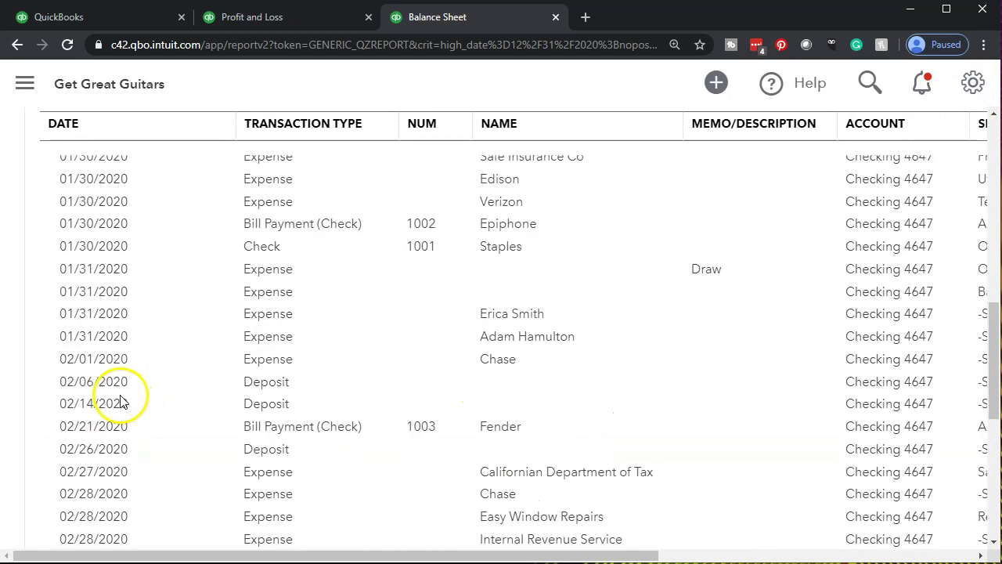
scroll(112, 369, "up", 3)
scroll(83, 357, "up", 5)
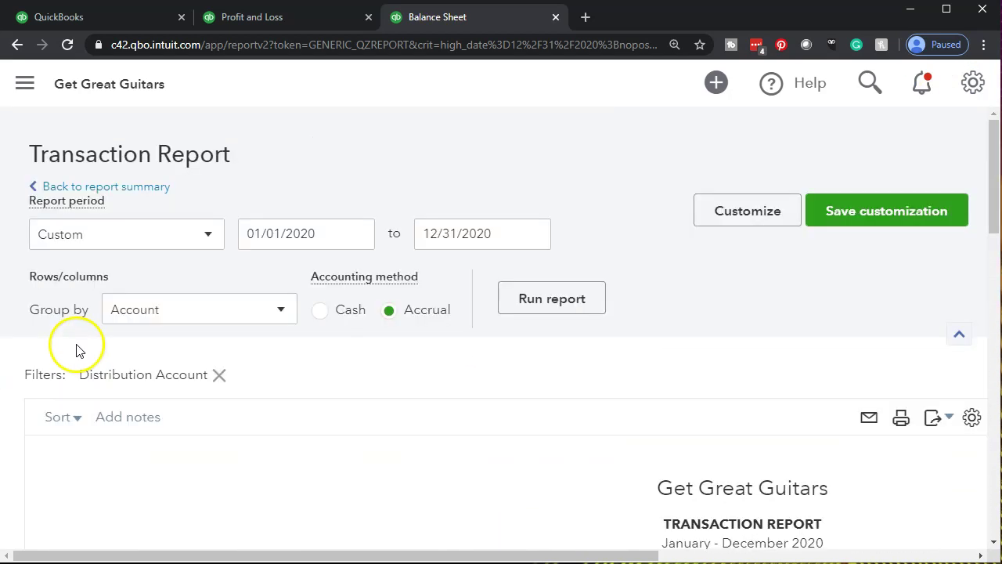
left_click(138, 187)
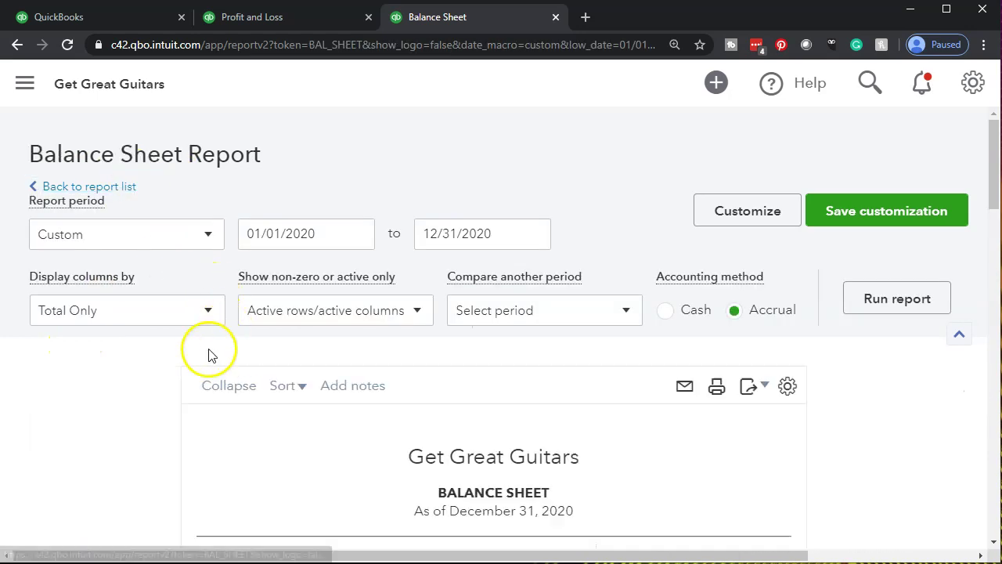
- Open the Accounts Receivable transaction report from the Balance Sheet and examine the April Anderson Guitars invoices and payments
scroll(192, 368, "down", 3)
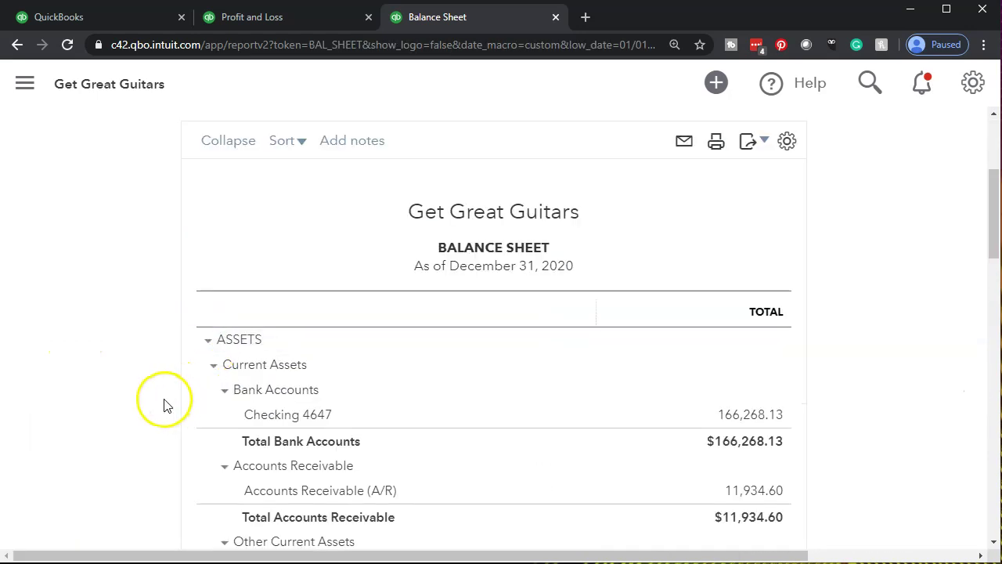
scroll(171, 407, "down", 1)
left_click(734, 414)
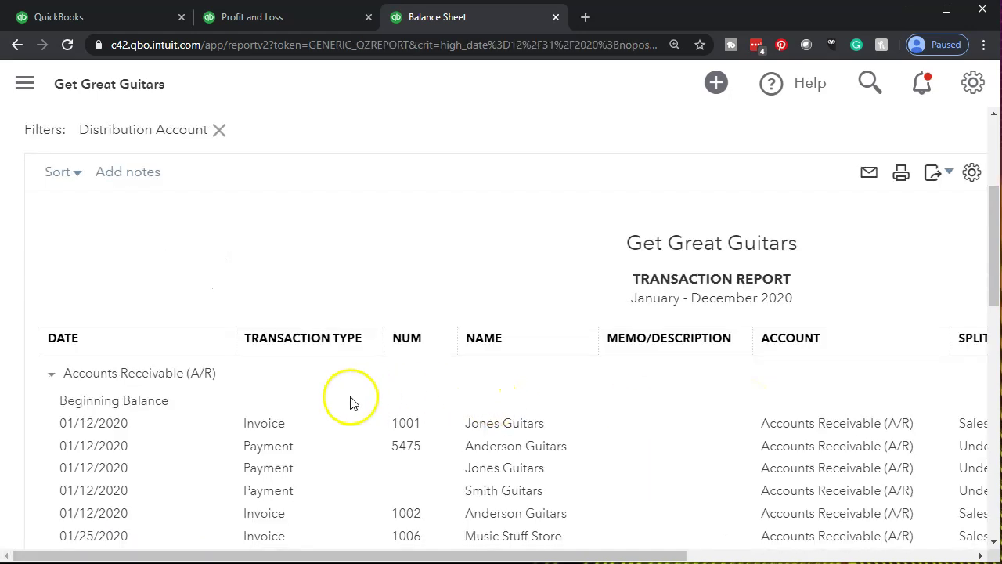
scroll(40, 419, "down", 1)
scroll(36, 419, "down", 6)
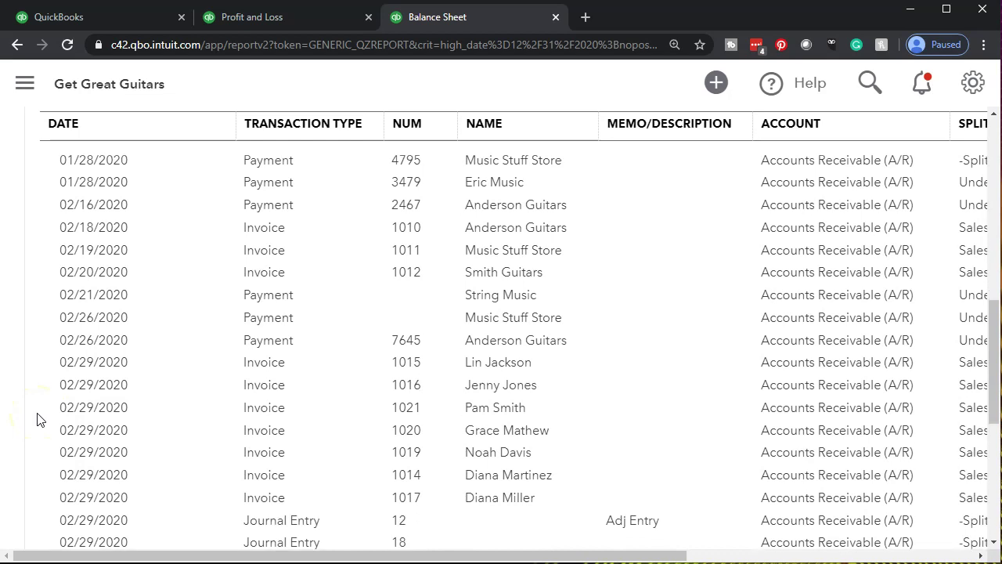
scroll(37, 418, "down", 1)
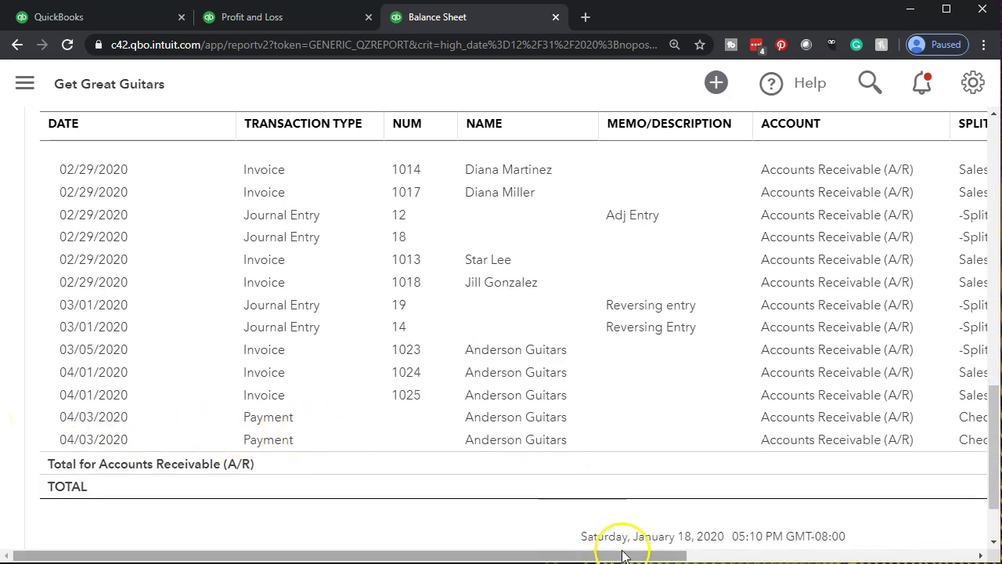
- Check the Accounts Receivable report's amounts, and open the transaction report behind the April 2020 Sales income on the Profit and Loss
left_click_drag(631, 556, 826, 554)
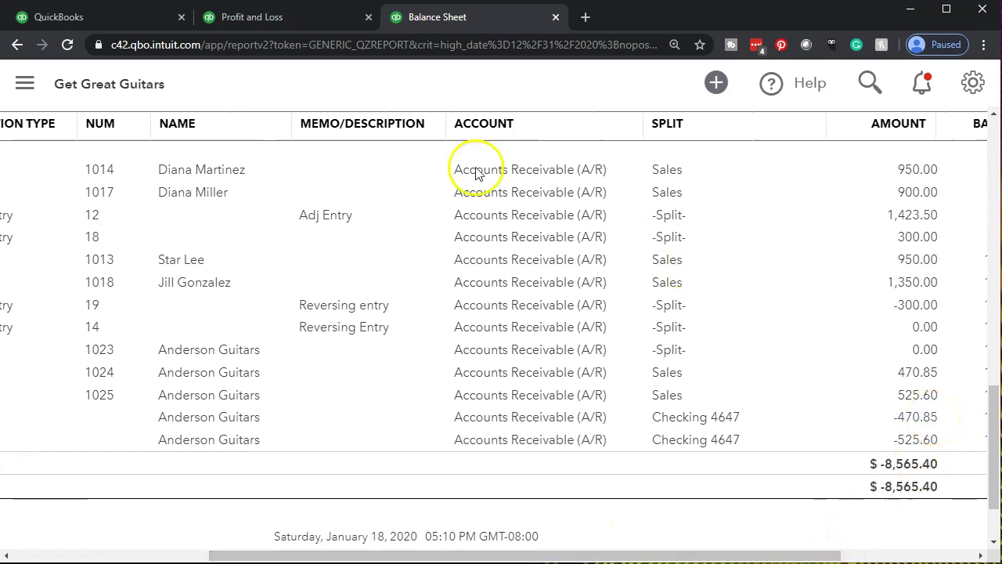
left_click(279, 22)
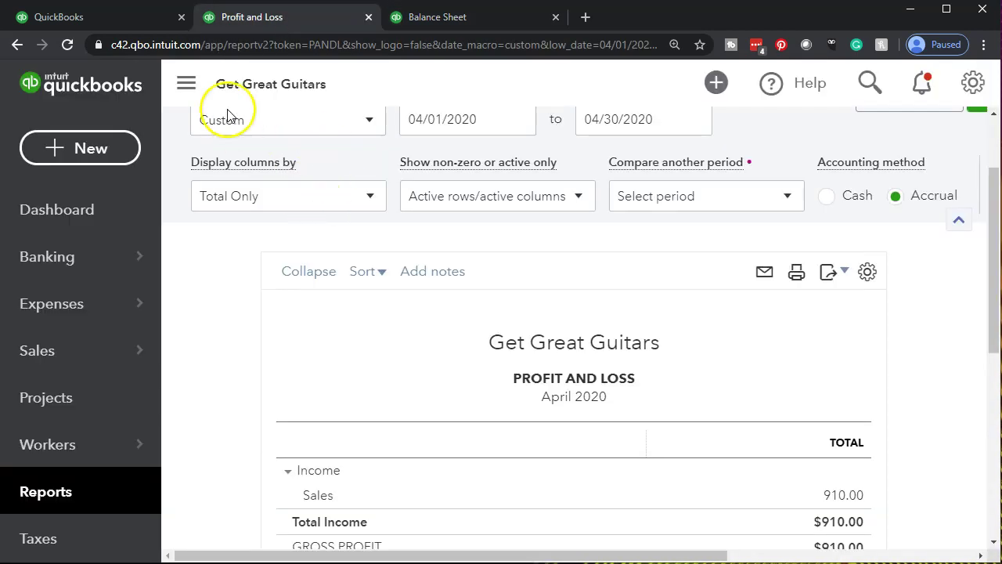
left_click(187, 82)
scroll(205, 411, "down", 2)
scroll(202, 420, "down", 1)
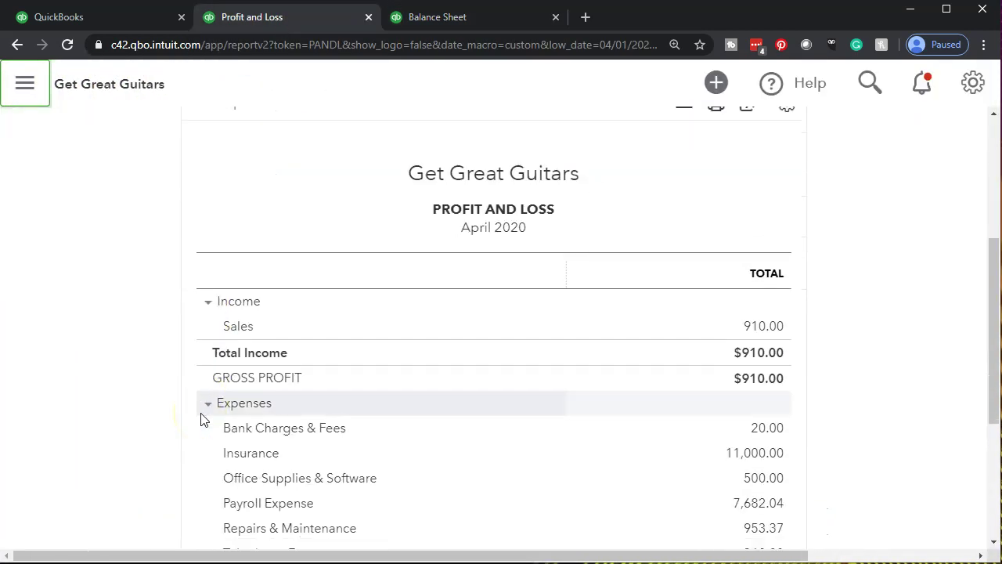
left_click(760, 263)
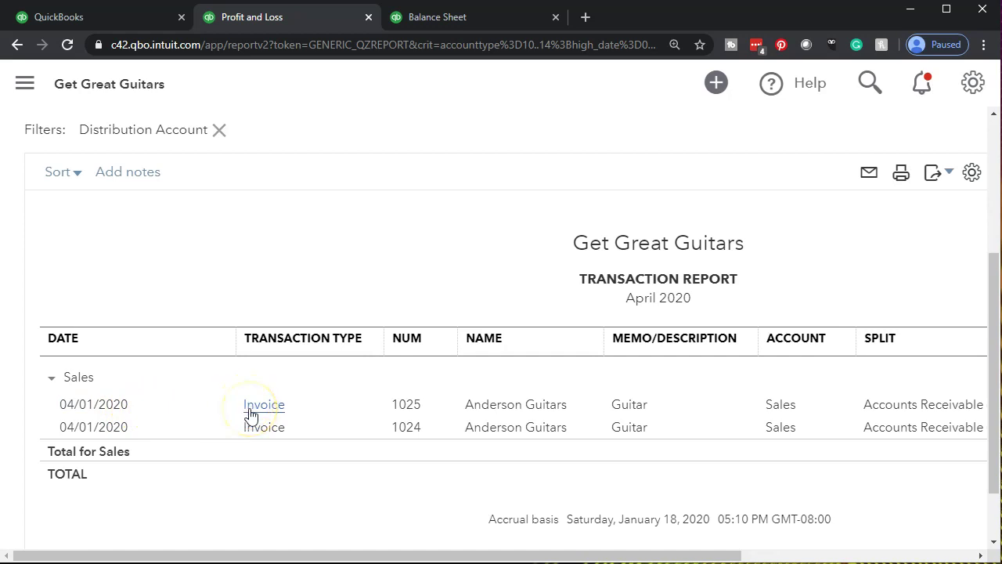
- Return from the Sales transaction report to the April 2020 Profit and Loss and review its income section
scroll(249, 415, "up", 3)
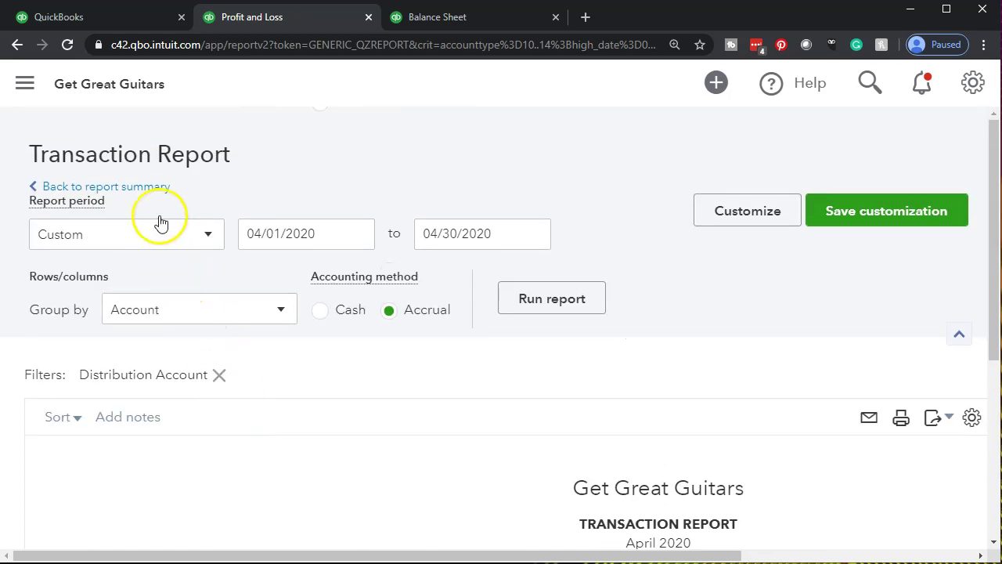
left_click(151, 194)
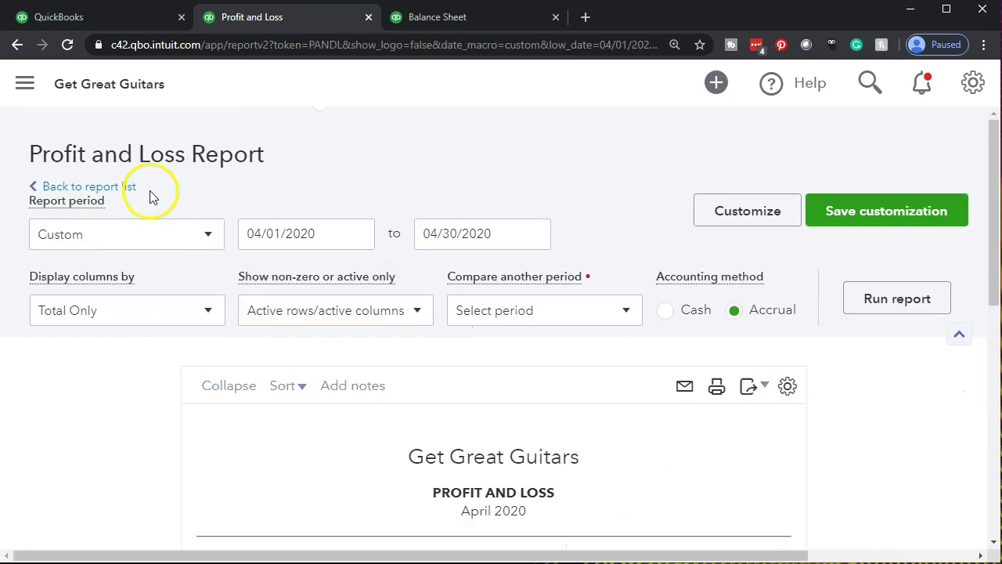
scroll(77, 493, "down", 5)
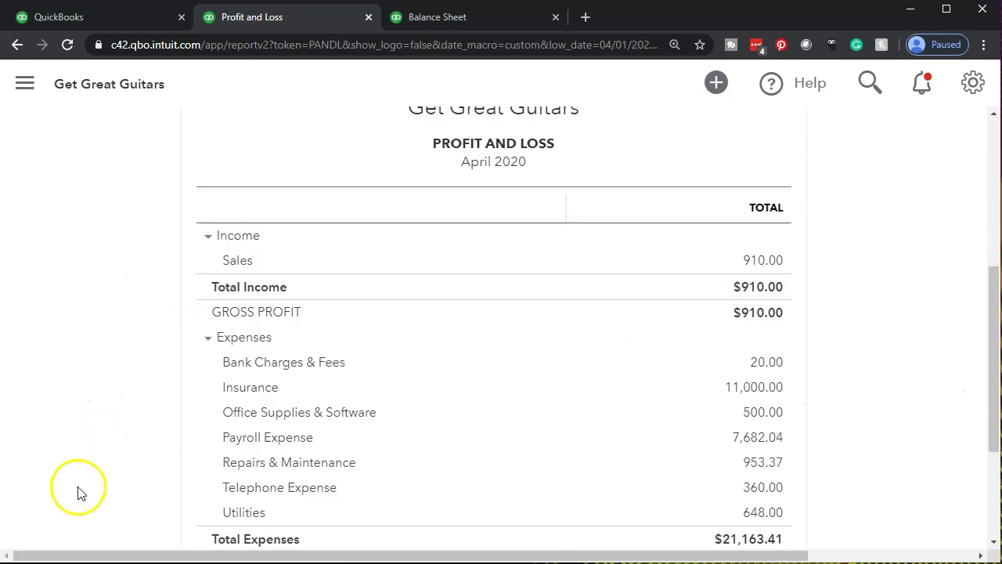
- Search the report list for "cus" and open the Customer Balance Detail report
left_click(125, 16)
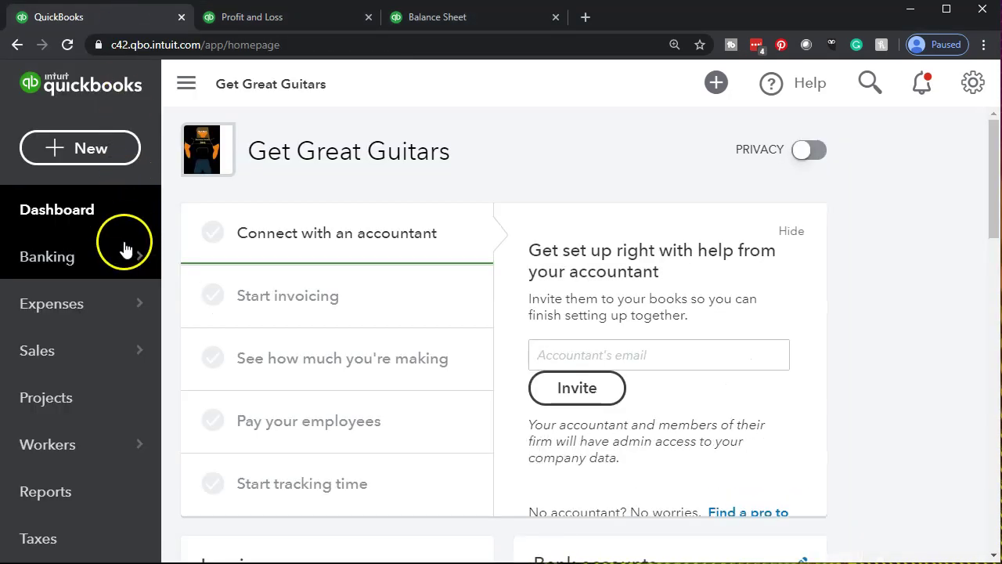
mouse_move(134, 256)
key("ctrl+minus")
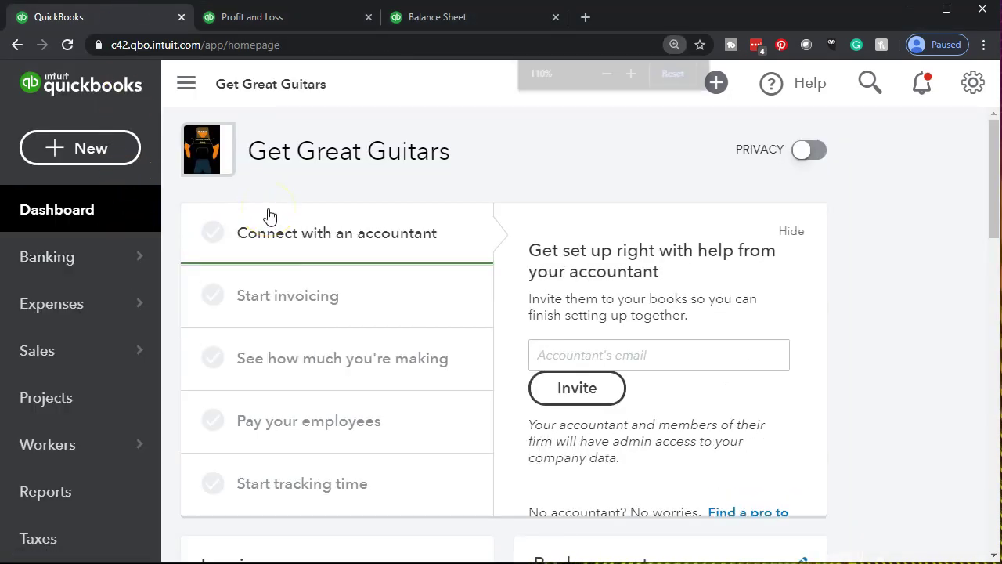
key("ctrl+minus")
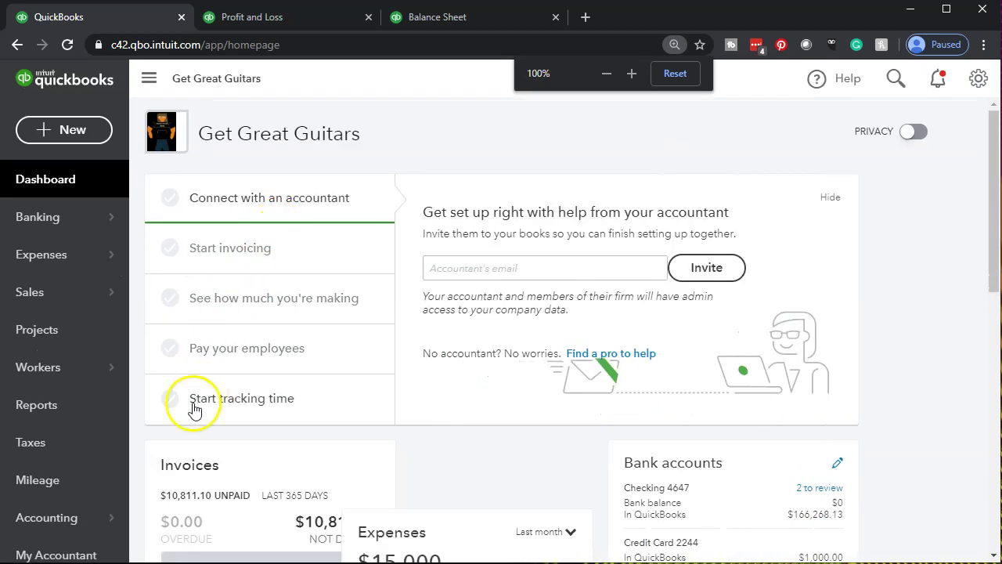
left_click(67, 415)
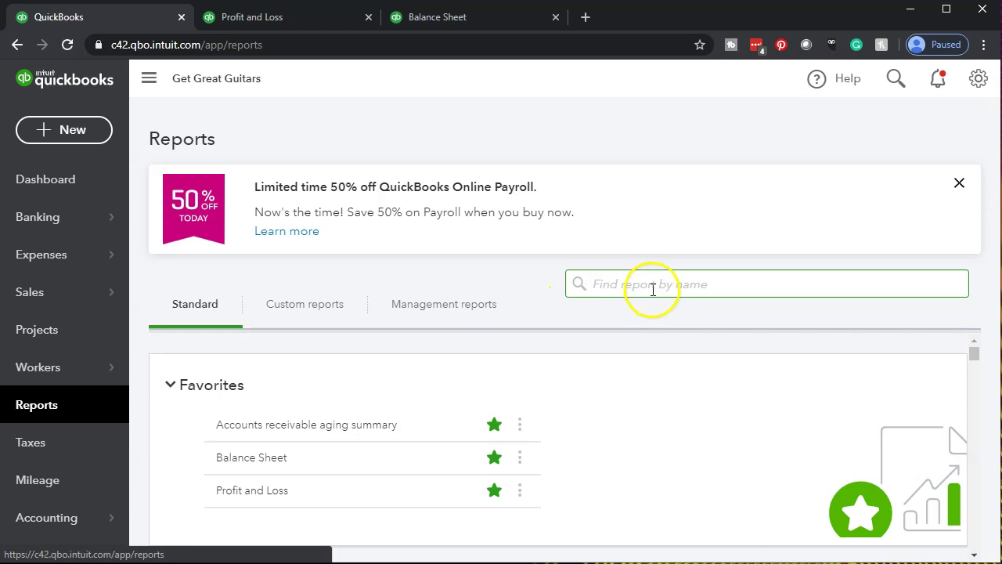
left_click(652, 288)
type("cus")
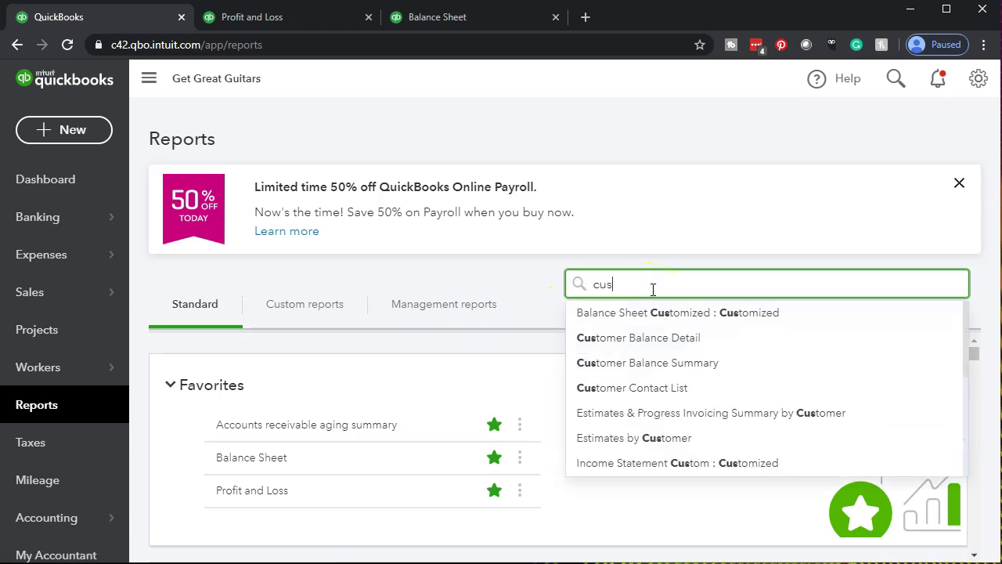
key("Down")
key("Down")
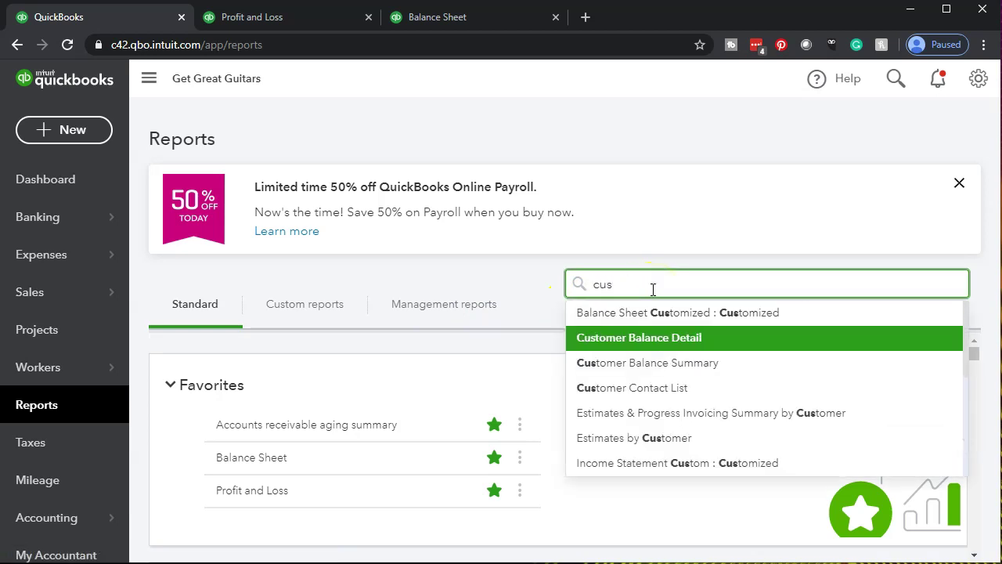
left_click(651, 338)
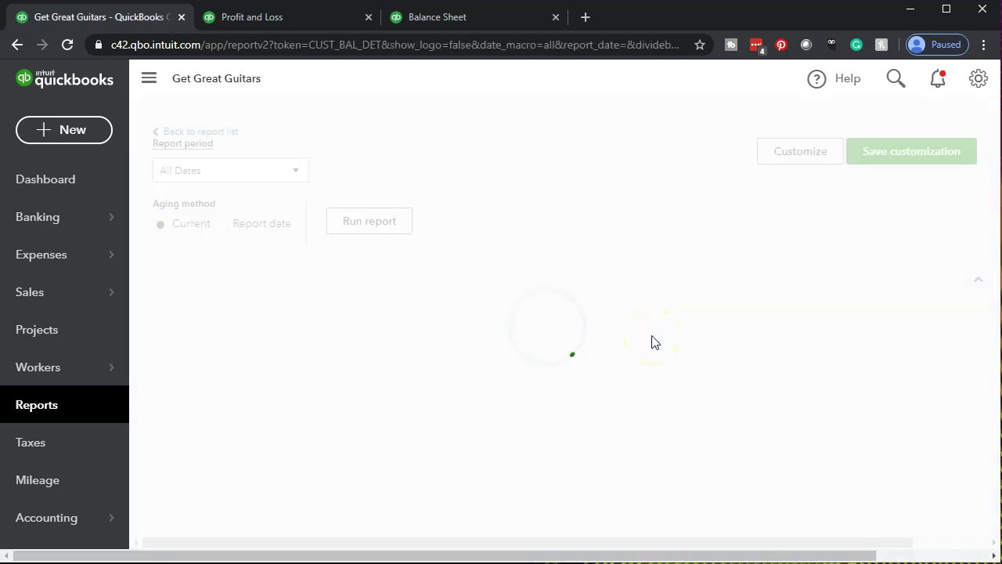
- Examine the Customer Balance Detail report from the Anderson Guitars entry down to the total open balance
scroll(654, 342, "down", 3)
key("ctrl+plus")
key("ctrl+plus")
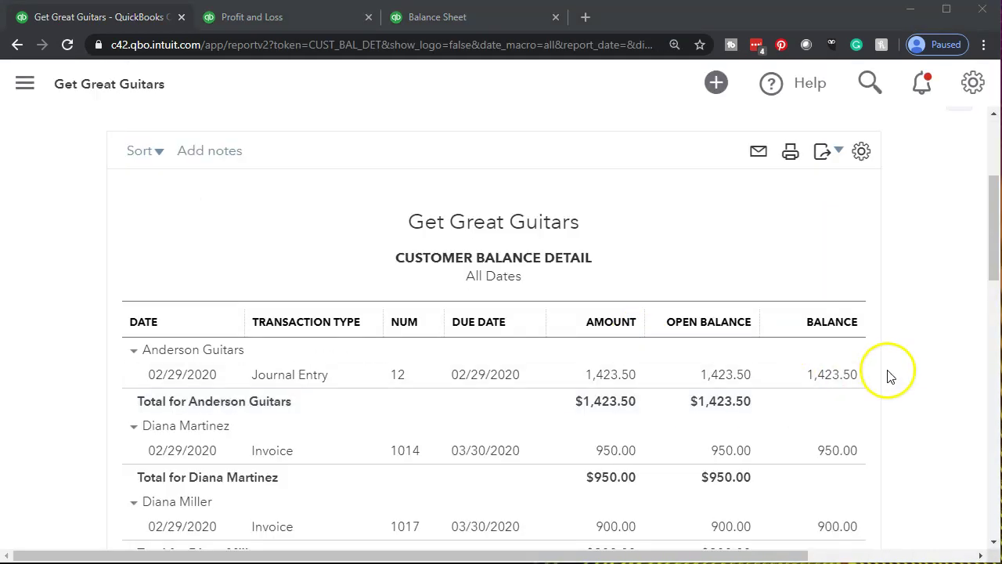
left_click(874, 384)
scroll(873, 384, "down", 15)
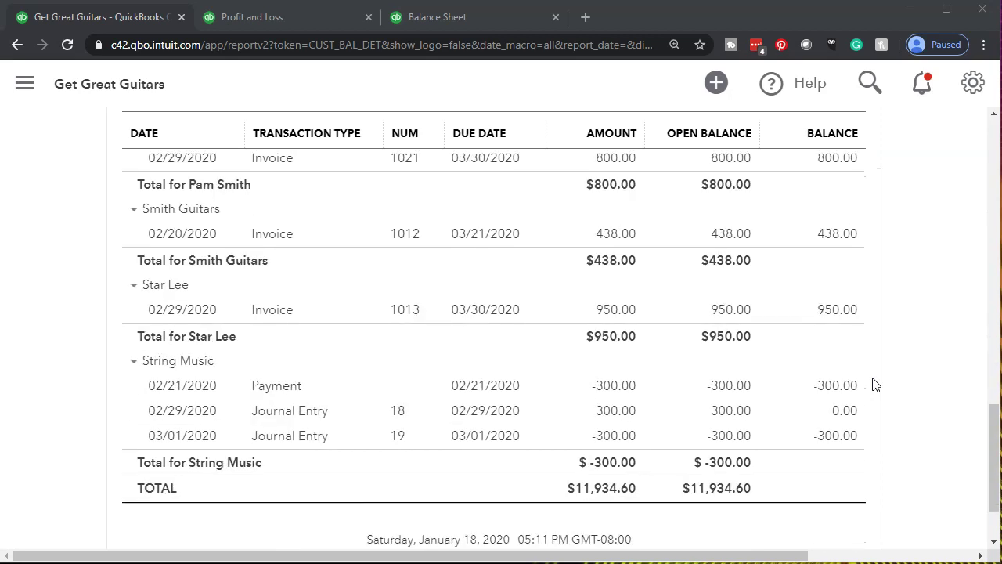
left_click(776, 419)
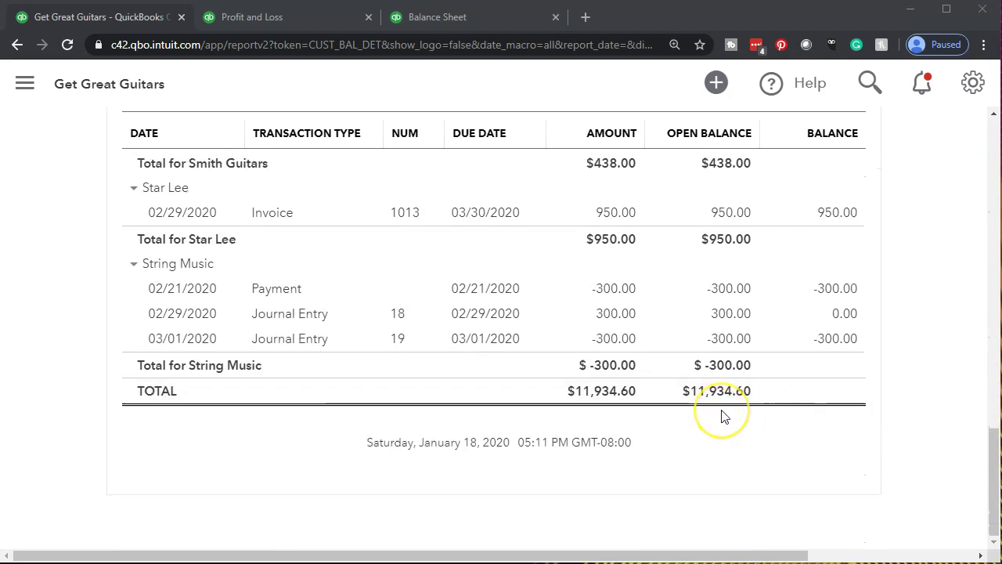
left_click(660, 313)
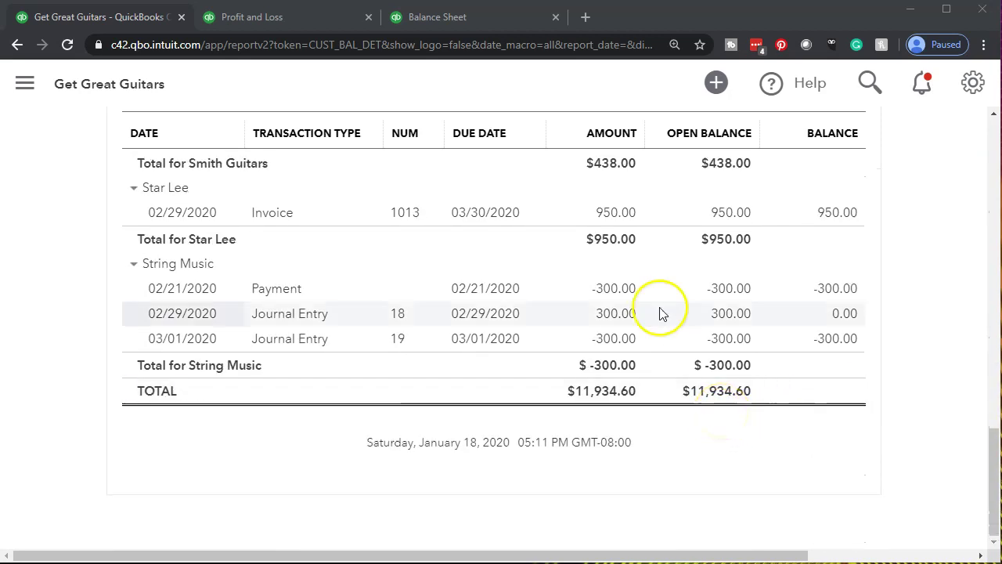
- Return from the Accounts Receivable transaction report to the Balance Sheet and compare its Accounts Receivable balance with the customer total
left_click(470, 19)
scroll(101, 290, "up", 15)
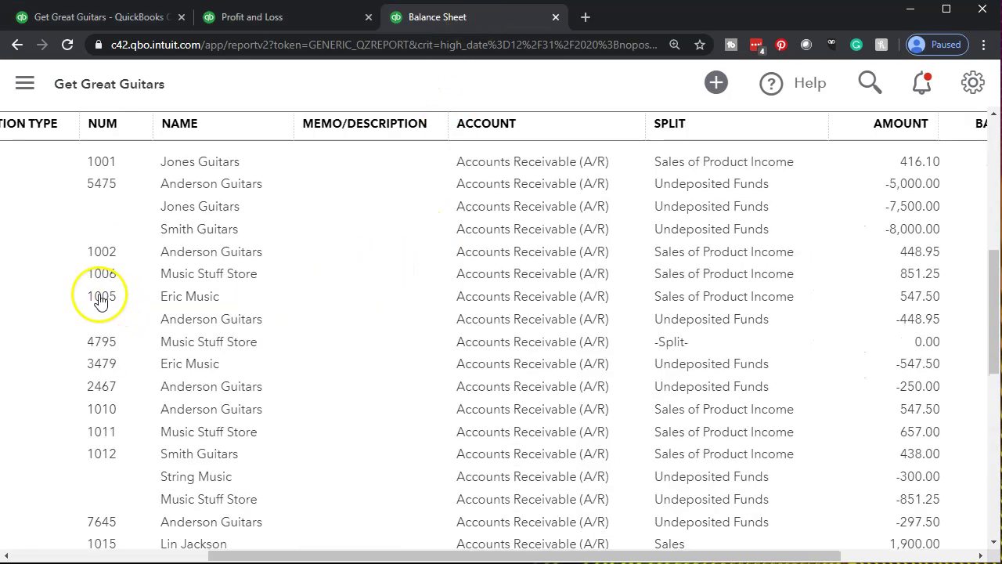
left_click(111, 185)
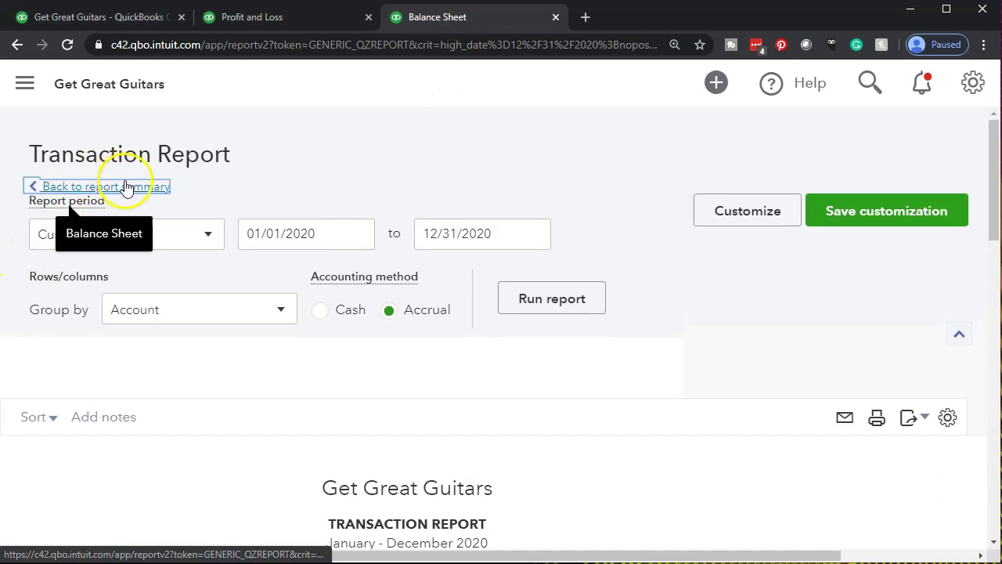
scroll(152, 360, "down", 3)
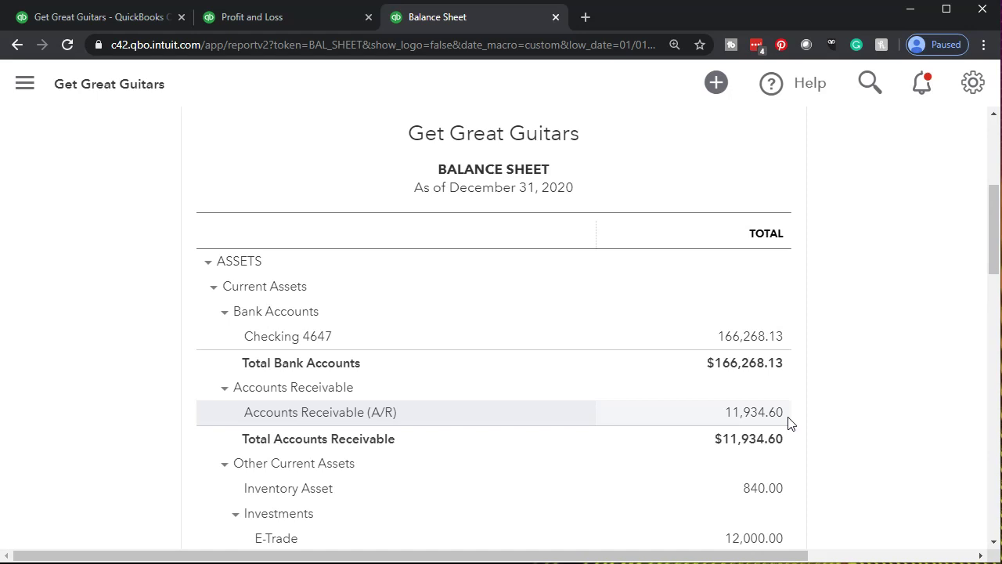
- Leave the Customer Balance Detail report and open the Anderson Guitars record from the customer list
left_click(117, 23)
scroll(117, 336, "up", 20)
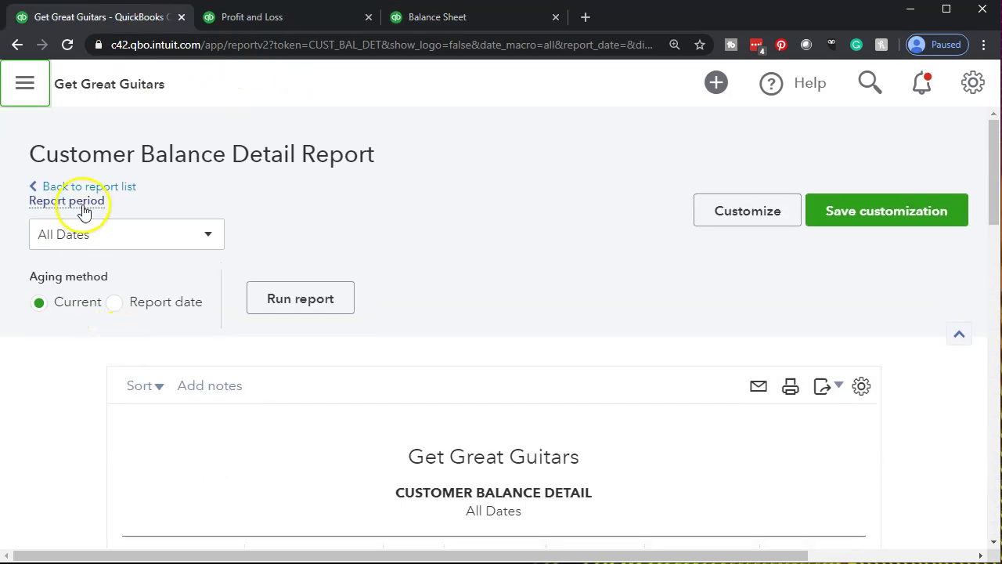
left_click(17, 82)
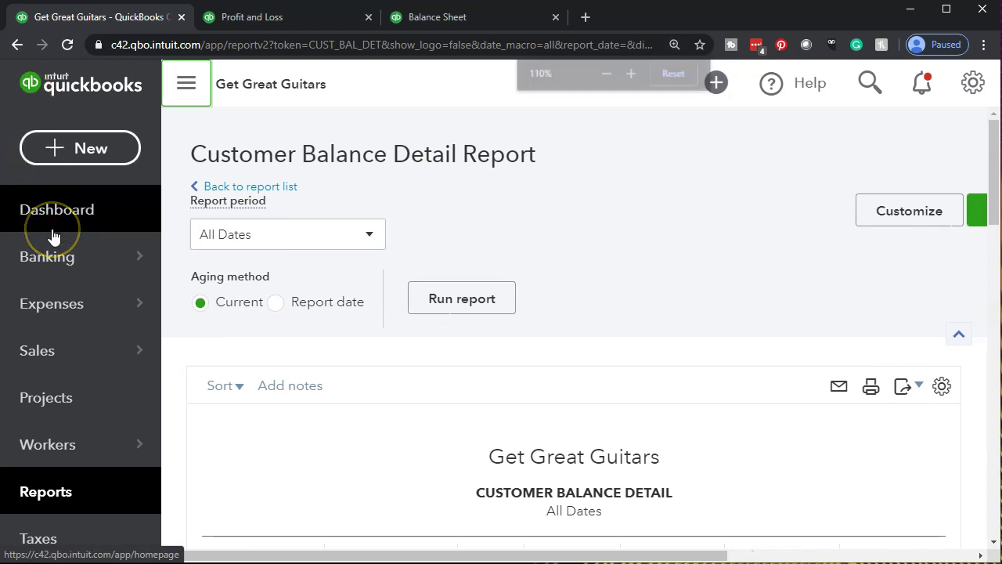
key("ctrl+minus")
mouse_move(52, 237)
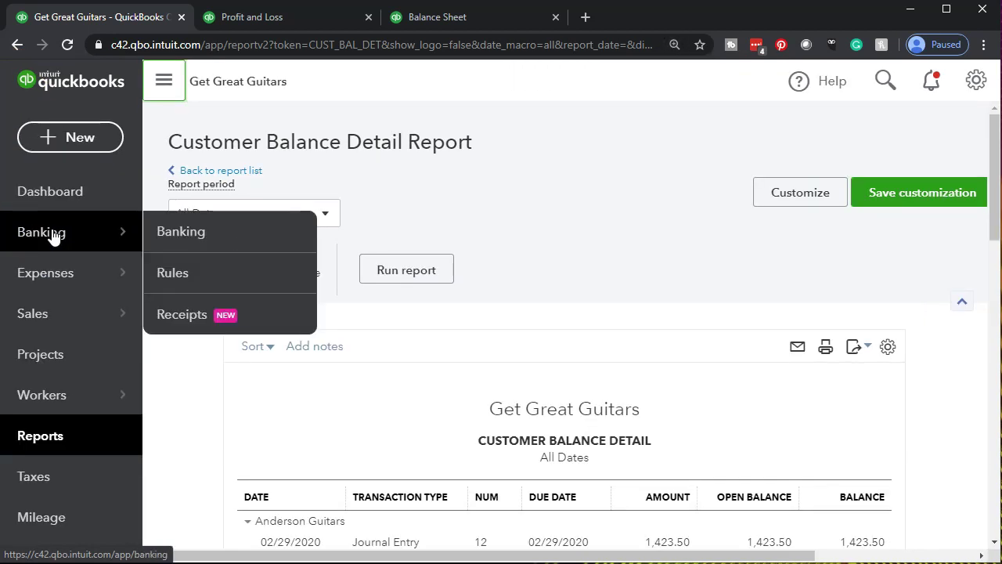
key("ctrl+minus")
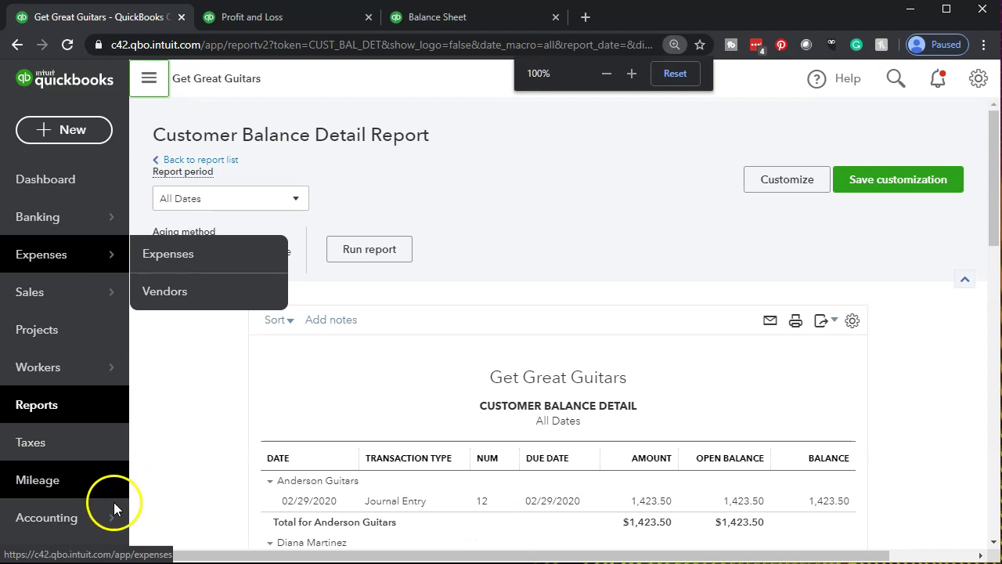
left_click(55, 302)
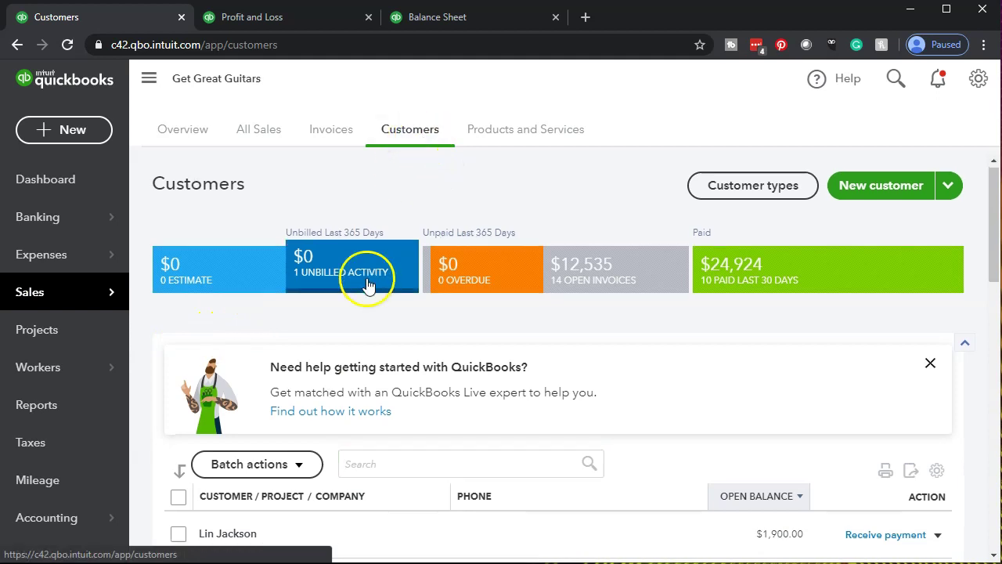
scroll(308, 313, "down", 3)
left_click(264, 356)
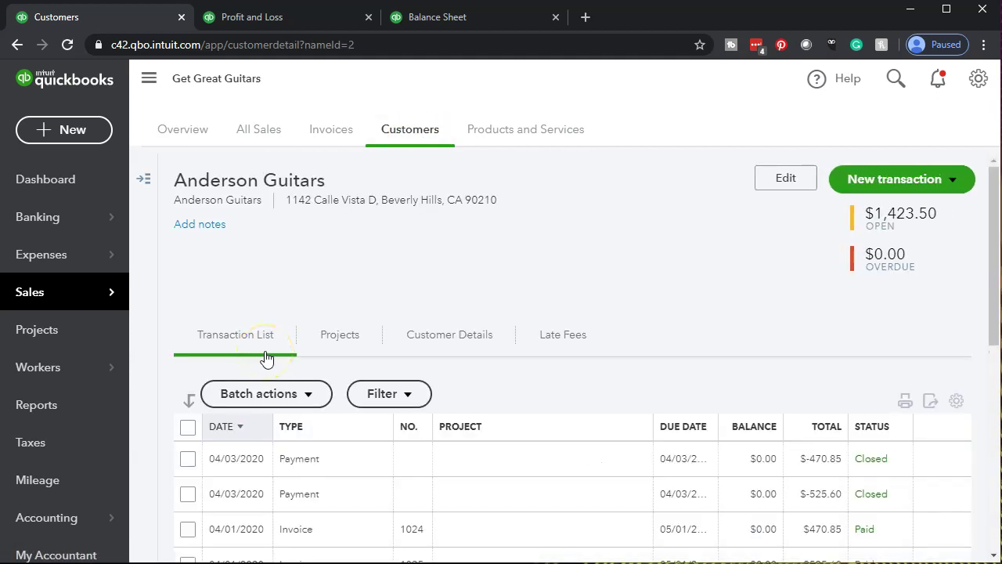
- Review the 04/03/2020 payments and the status of invoices 1024 and 1025 in the Anderson Guitars transaction list
scroll(266, 357, "down", 2)
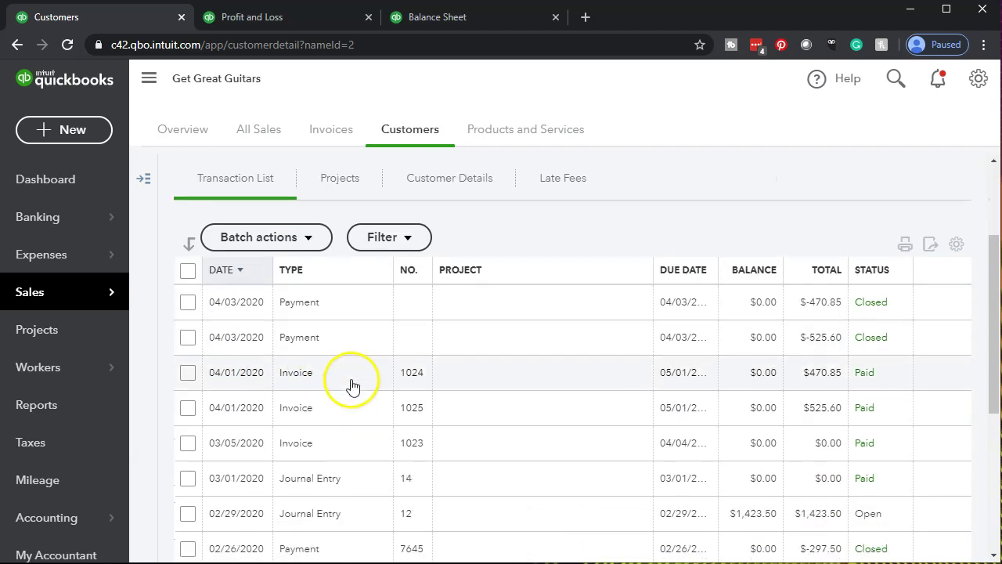
left_click(149, 78)
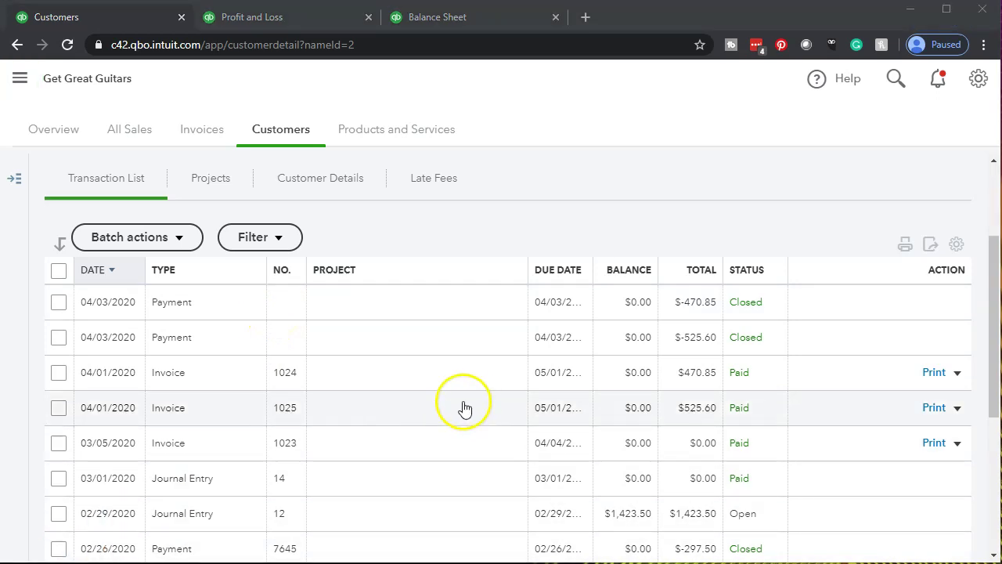
left_click(465, 376)
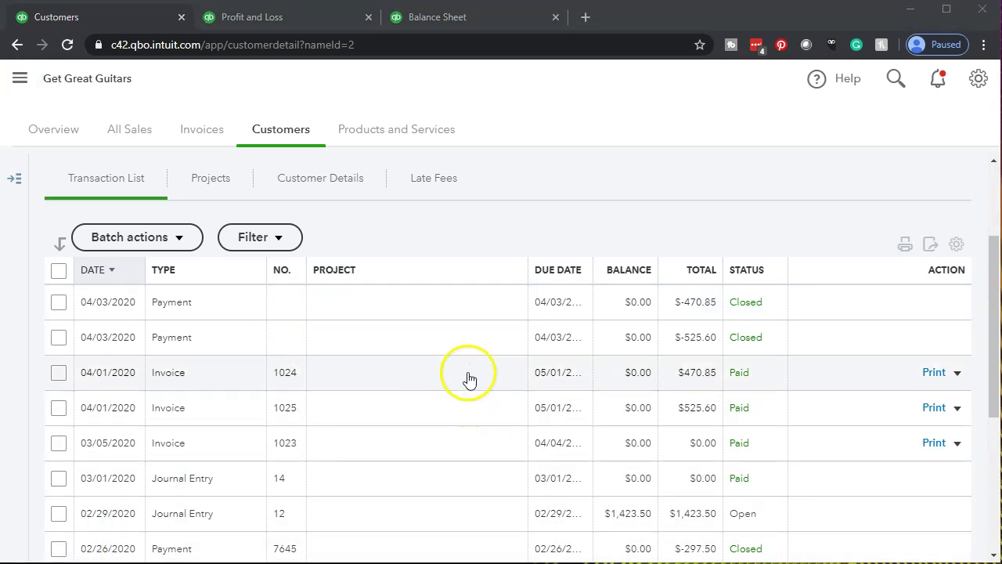
- Switch to QuickBooks Desktop Pro 2020 and examine the Receive Payments stage of the customer workflow on the home page
left_click(701, 548)
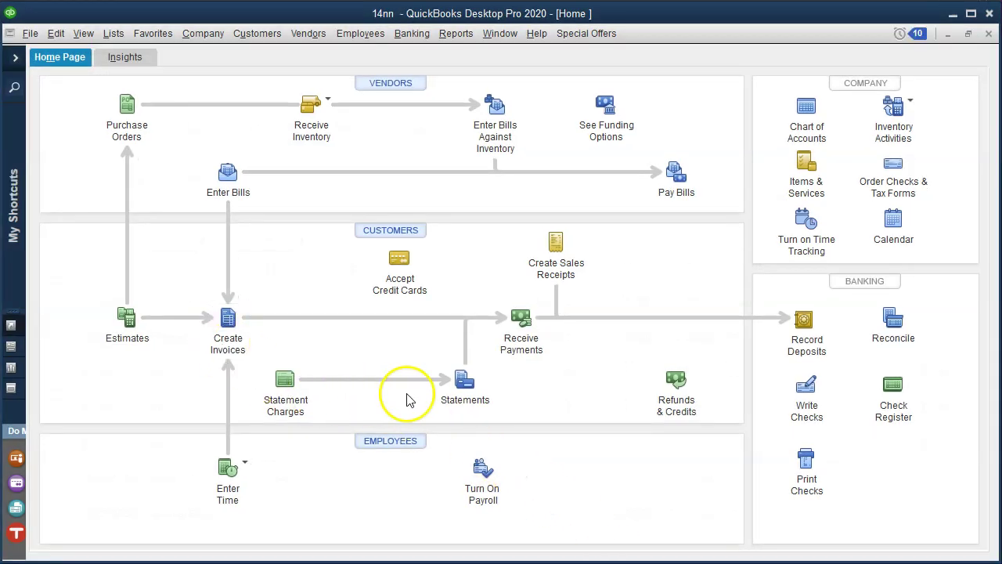
left_click(511, 342)
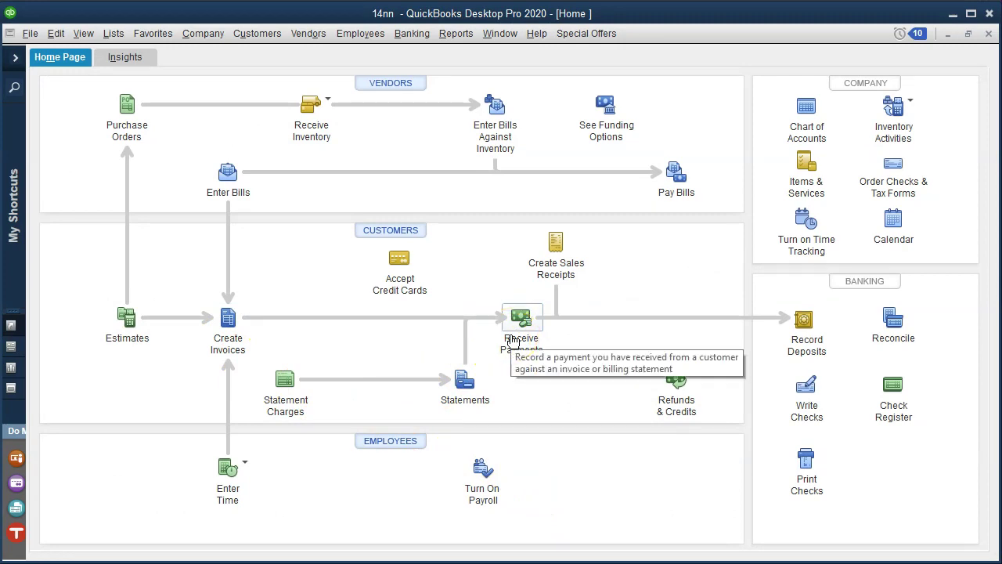